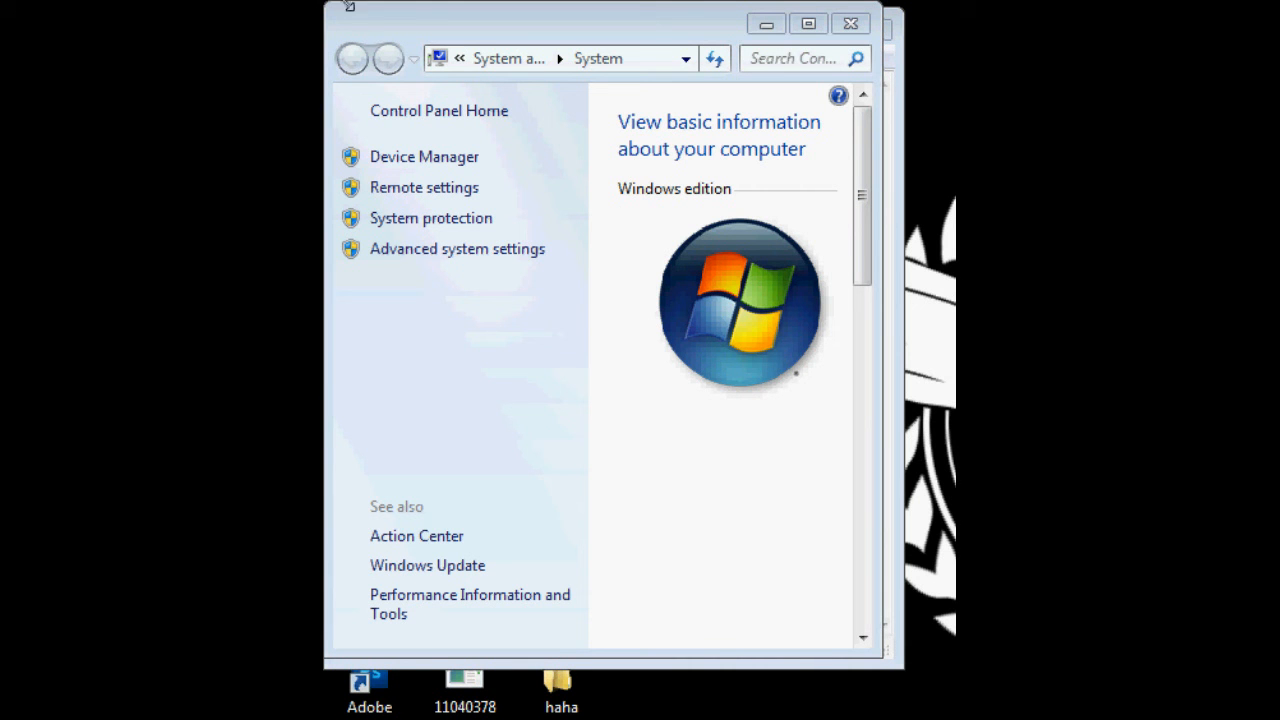
Open the advanced system settings and bring up the visual effects list in Performance Options for review.
click(452, 248)
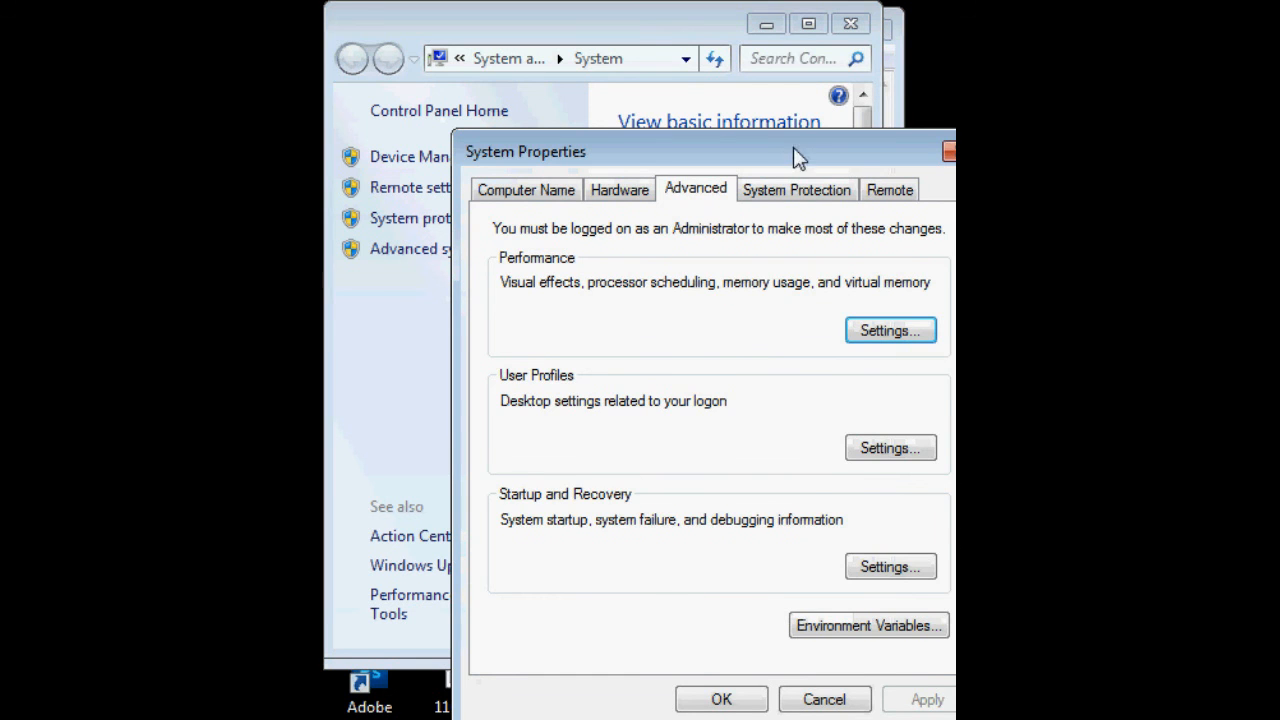
drag(793, 147, 686, 47)
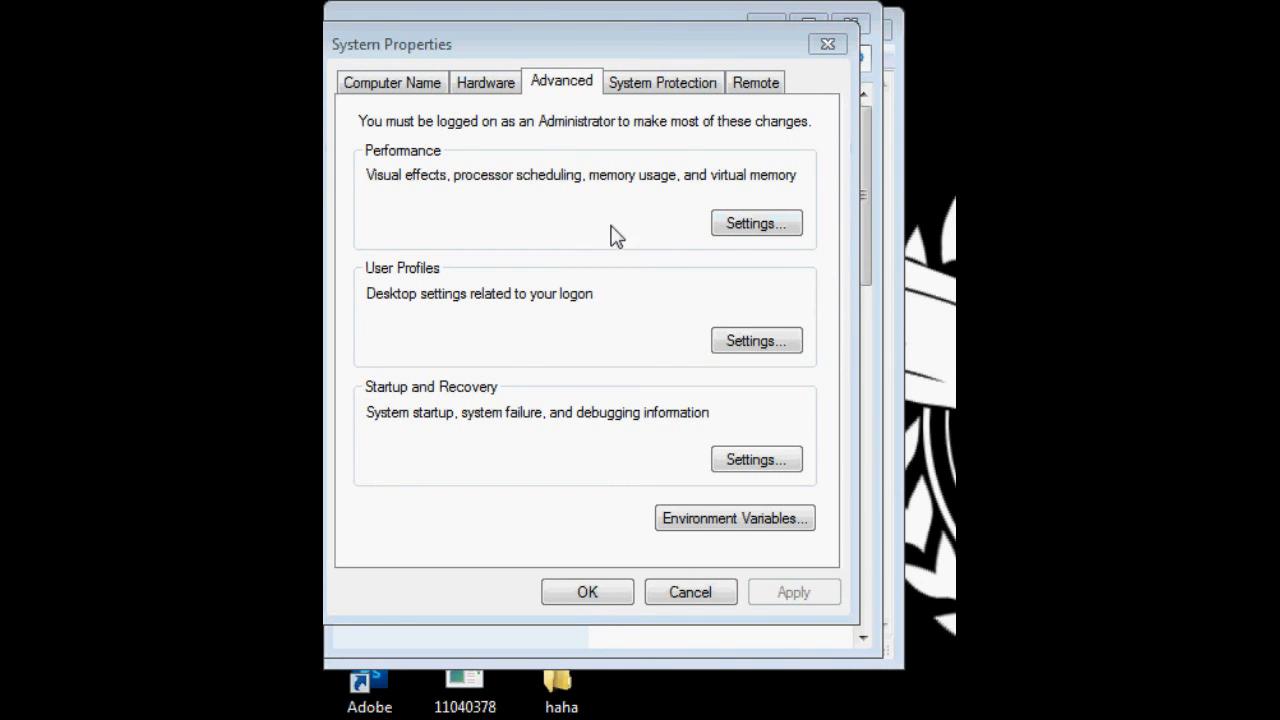
click(738, 234)
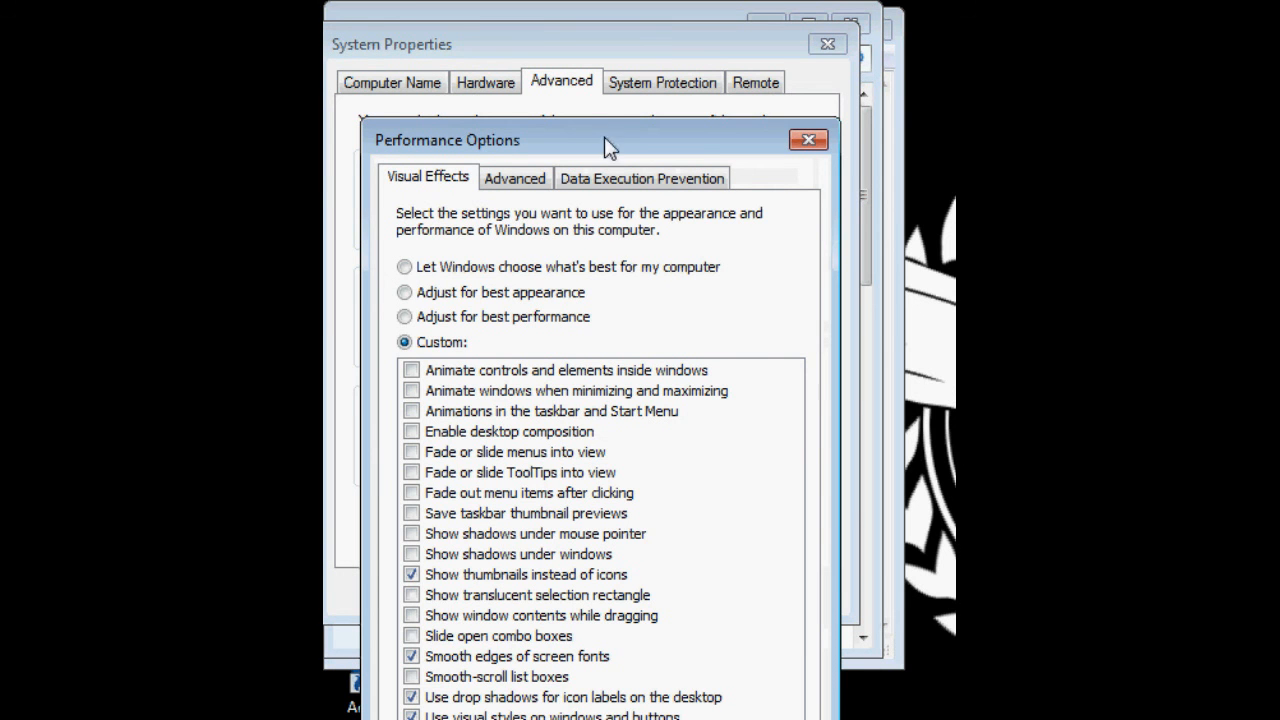
drag(620, 38, 620, 30)
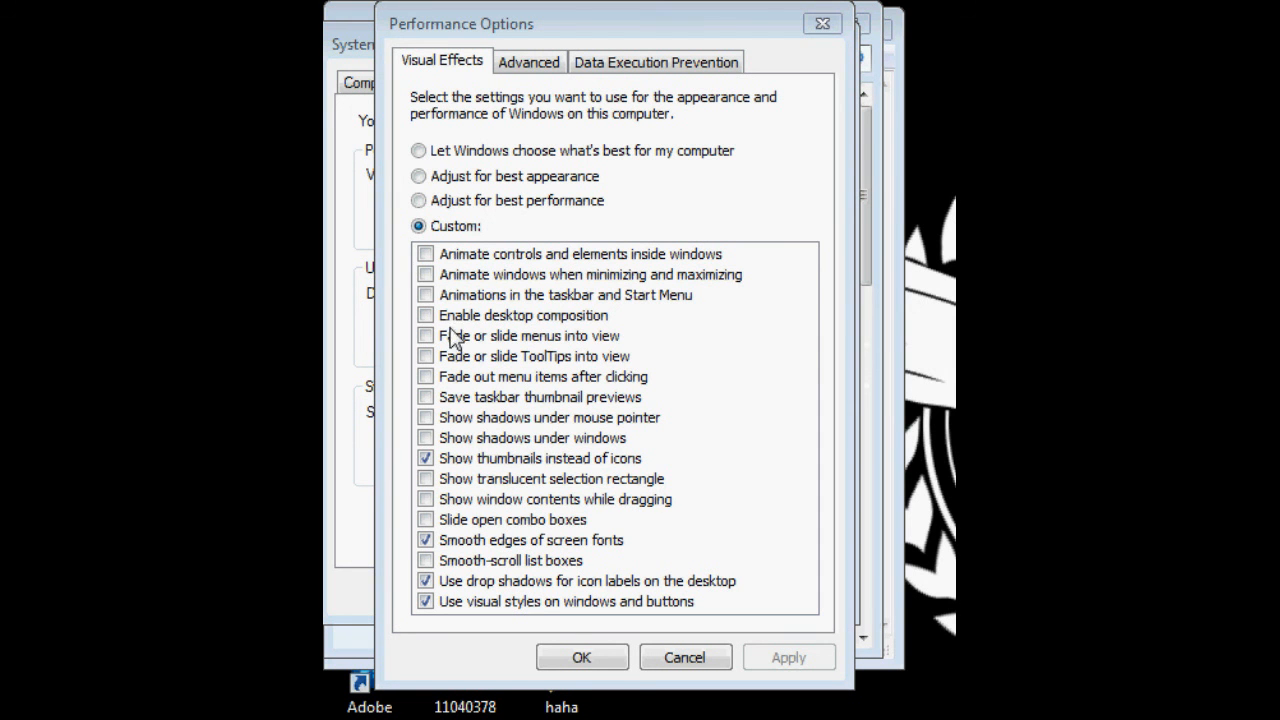
Accept the custom visual effects in Performance Options and close System Properties and the System window.
click(580, 660)
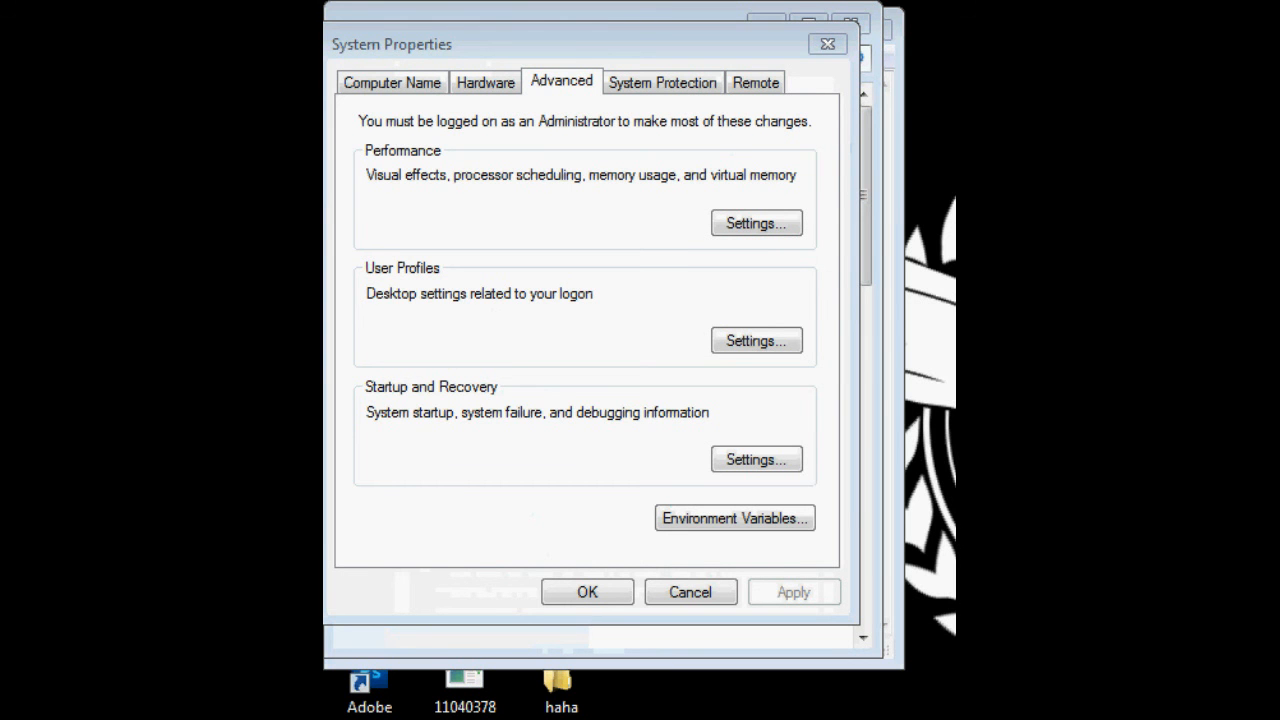
click(839, 46)
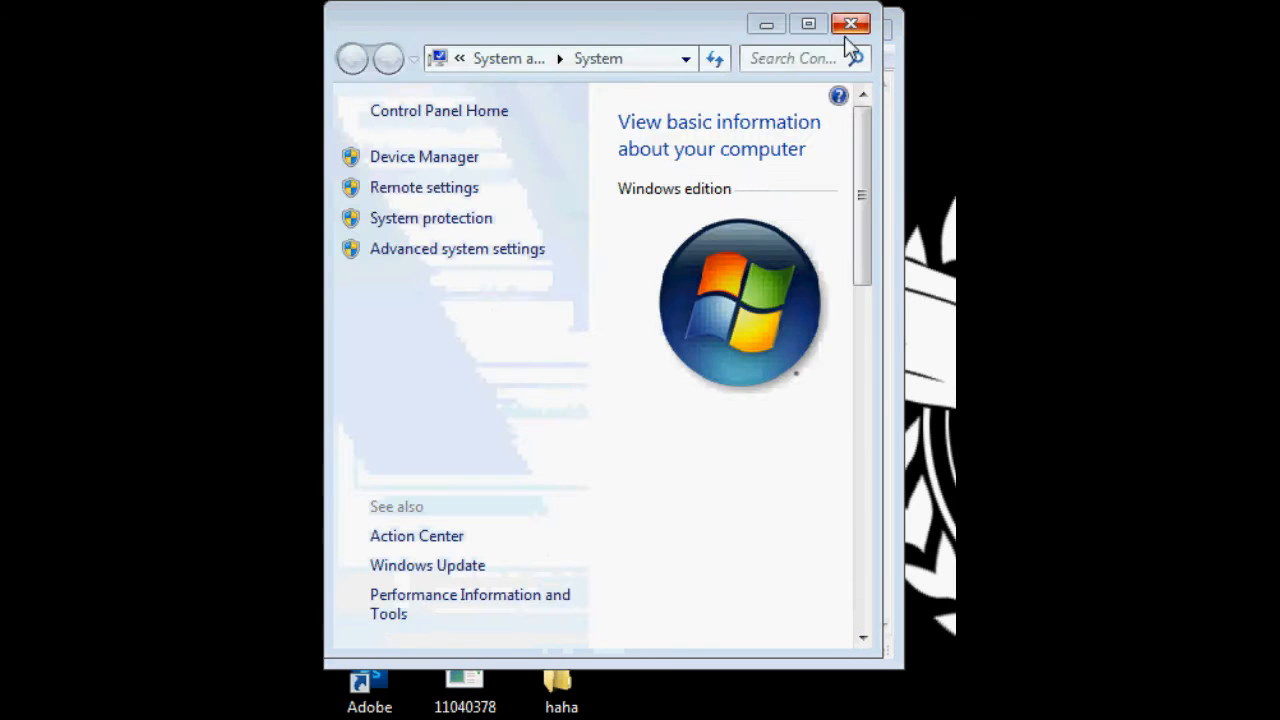
click(851, 31)
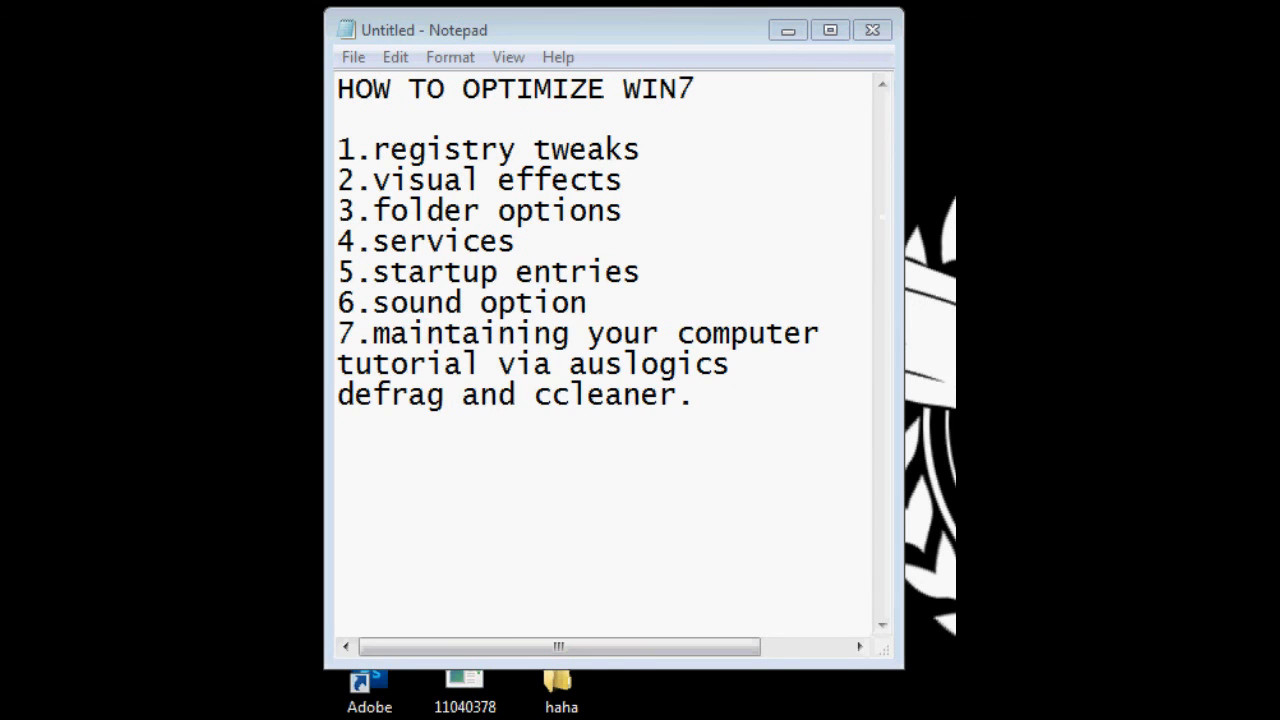
Open the Computer window and shrink it to about the size of the Notepad window behind it.
click(352, 719)
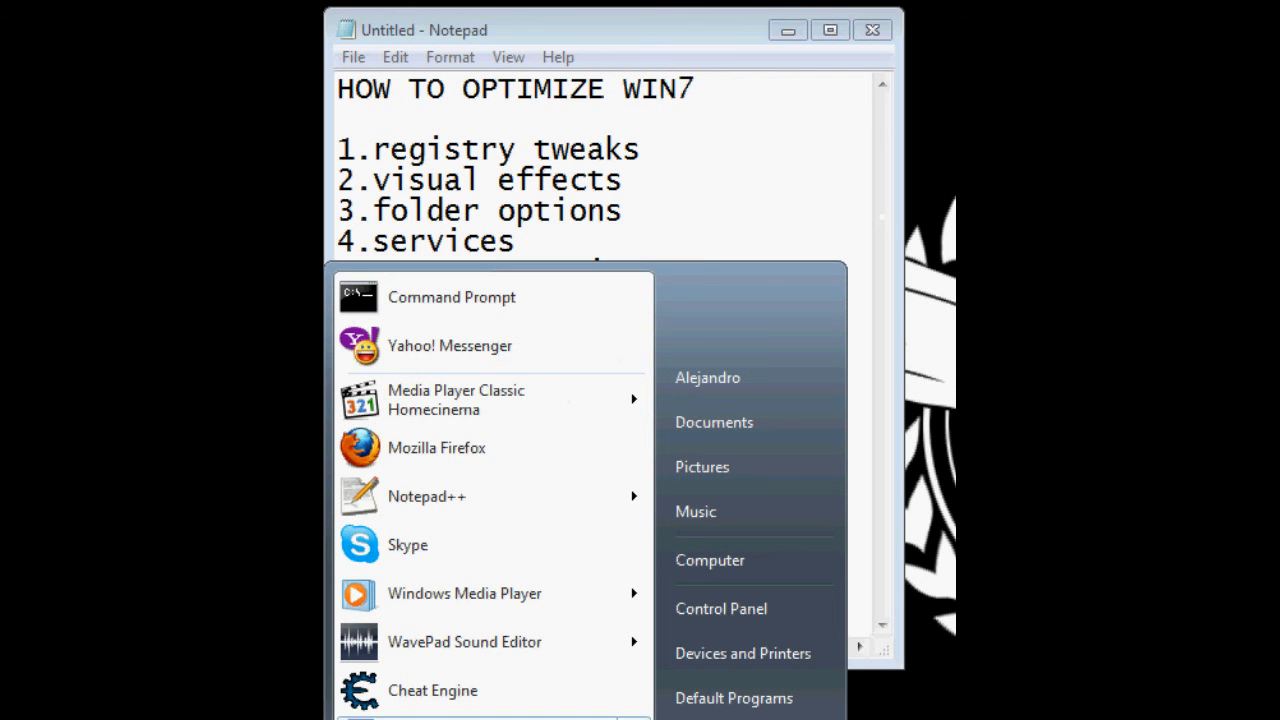
right_click(760, 560)
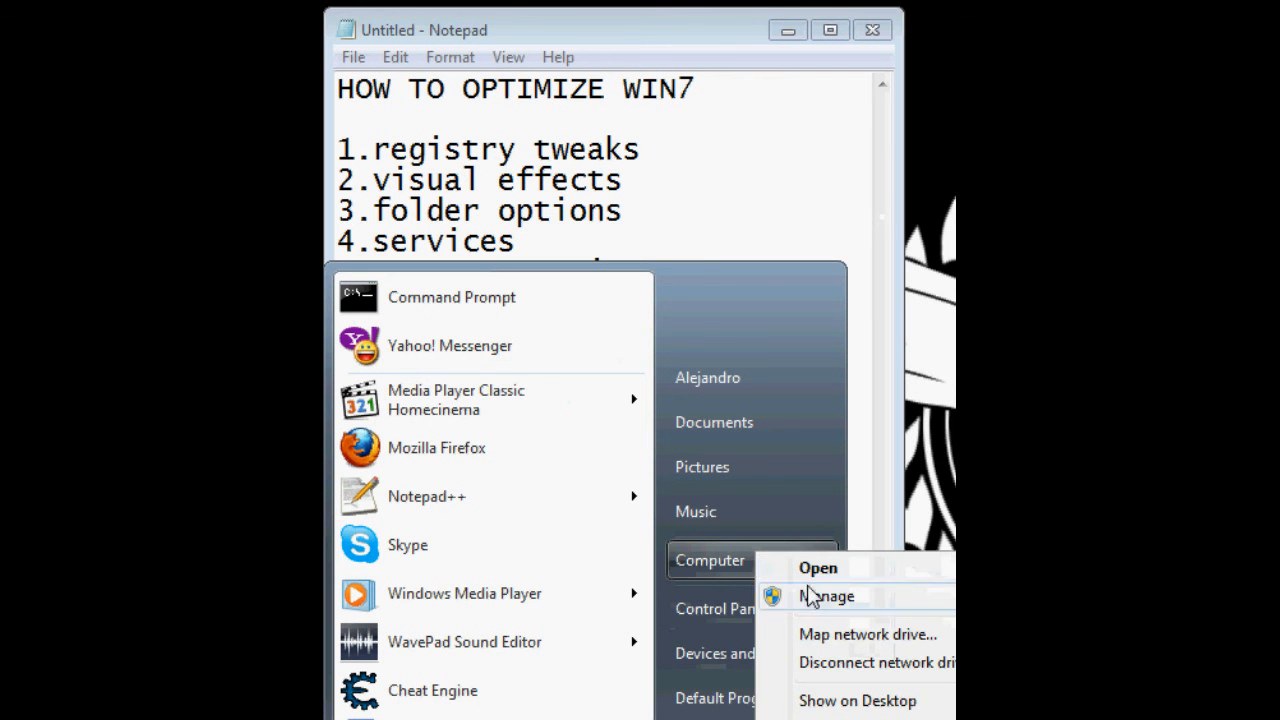
key(Escape)
key(Escape)
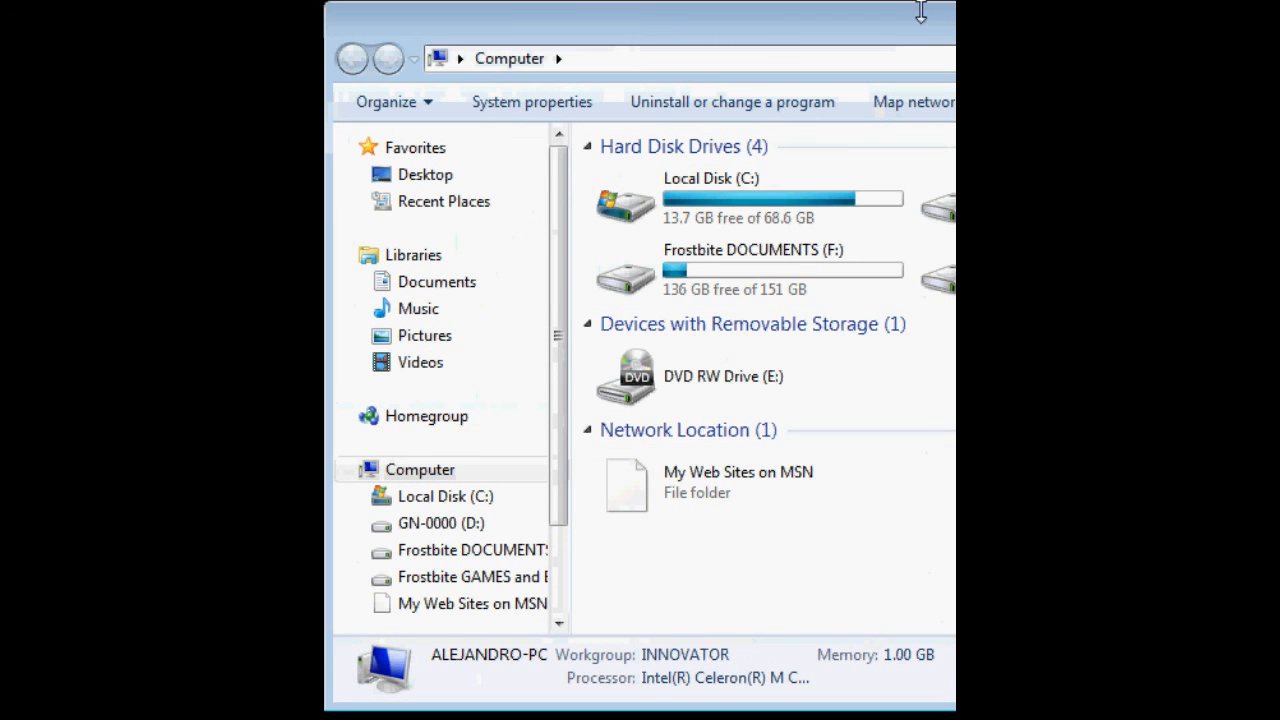
drag(955, 709, 886, 667)
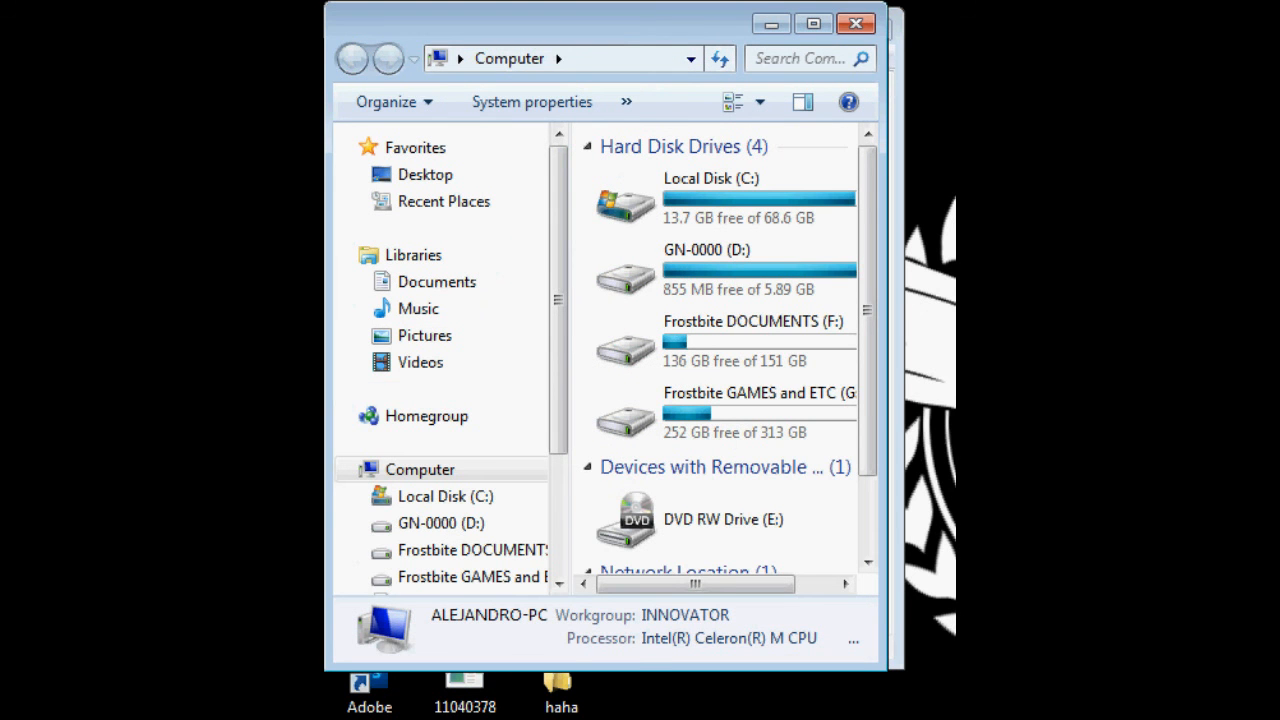
Open Folder Options for the Computer window and show its advanced view settings.
click(427, 108)
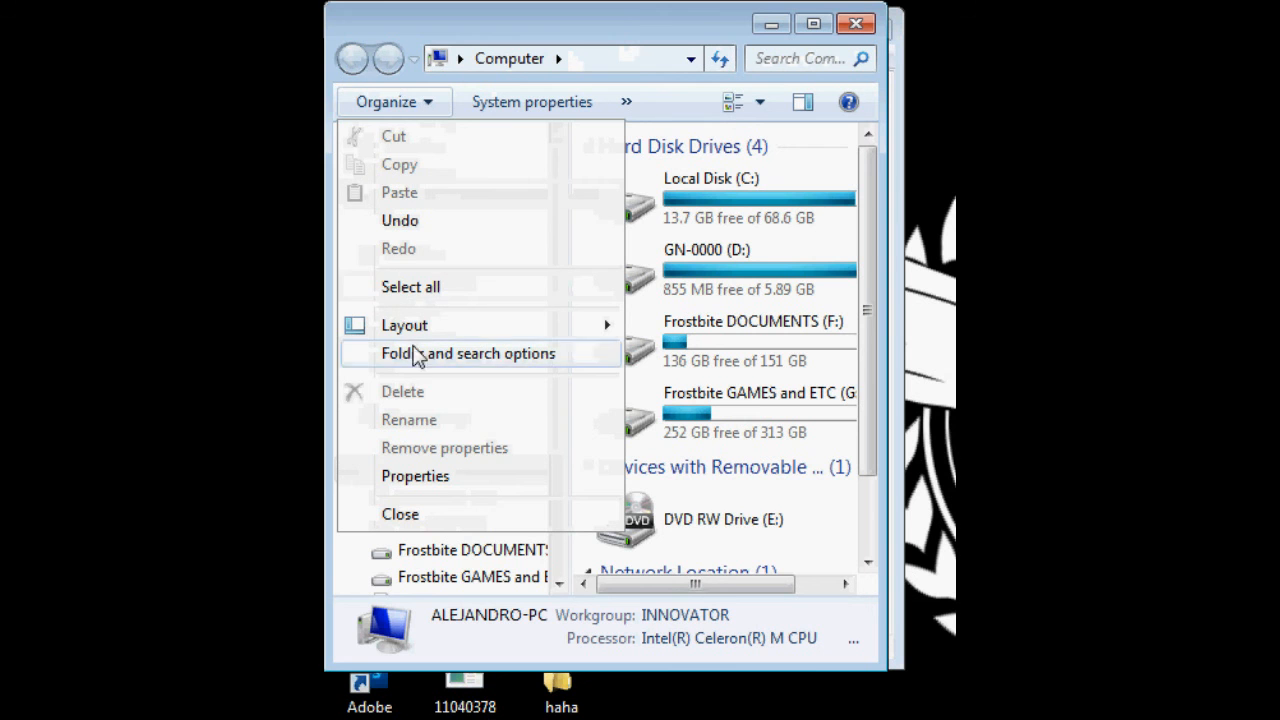
click(485, 364)
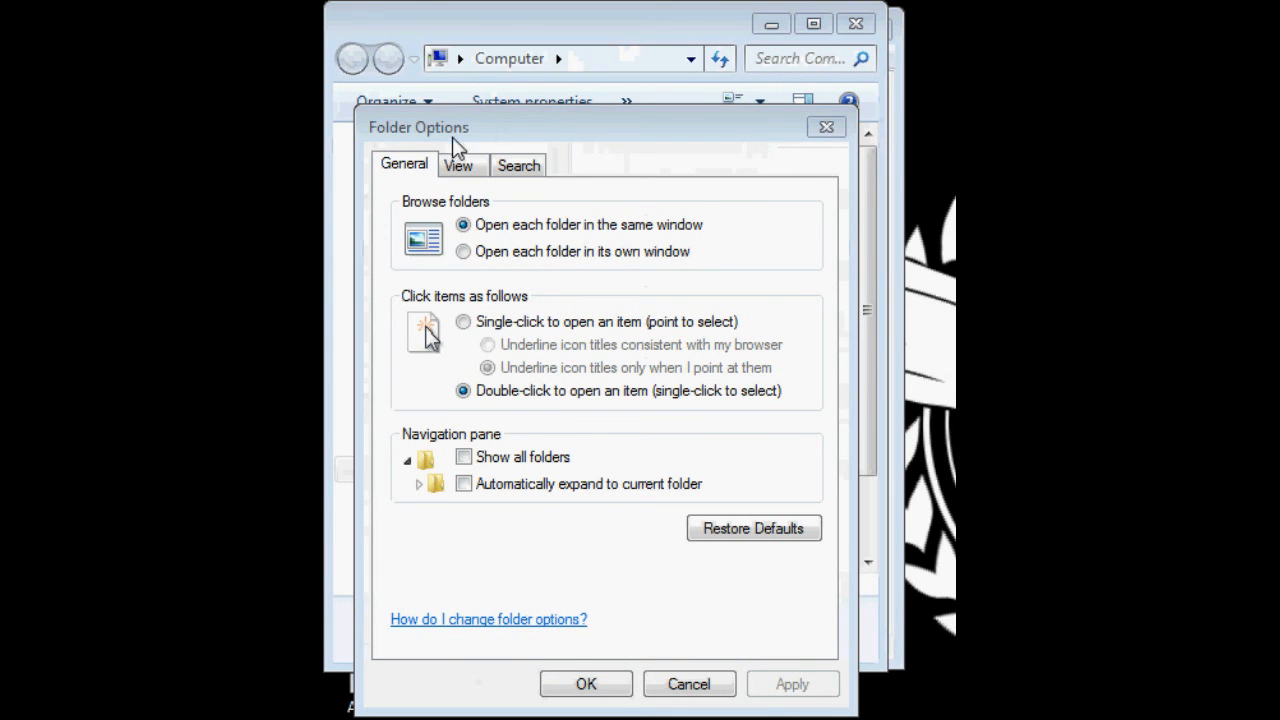
click(462, 166)
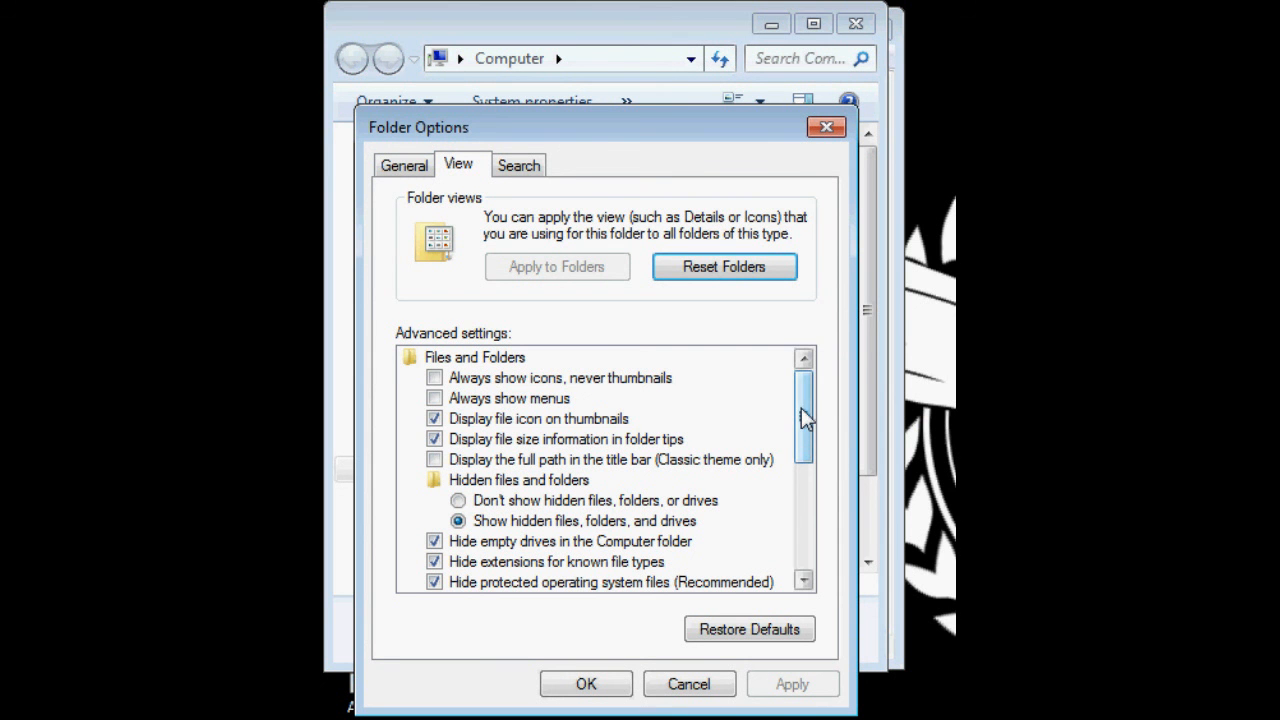
drag(801, 409, 802, 418)
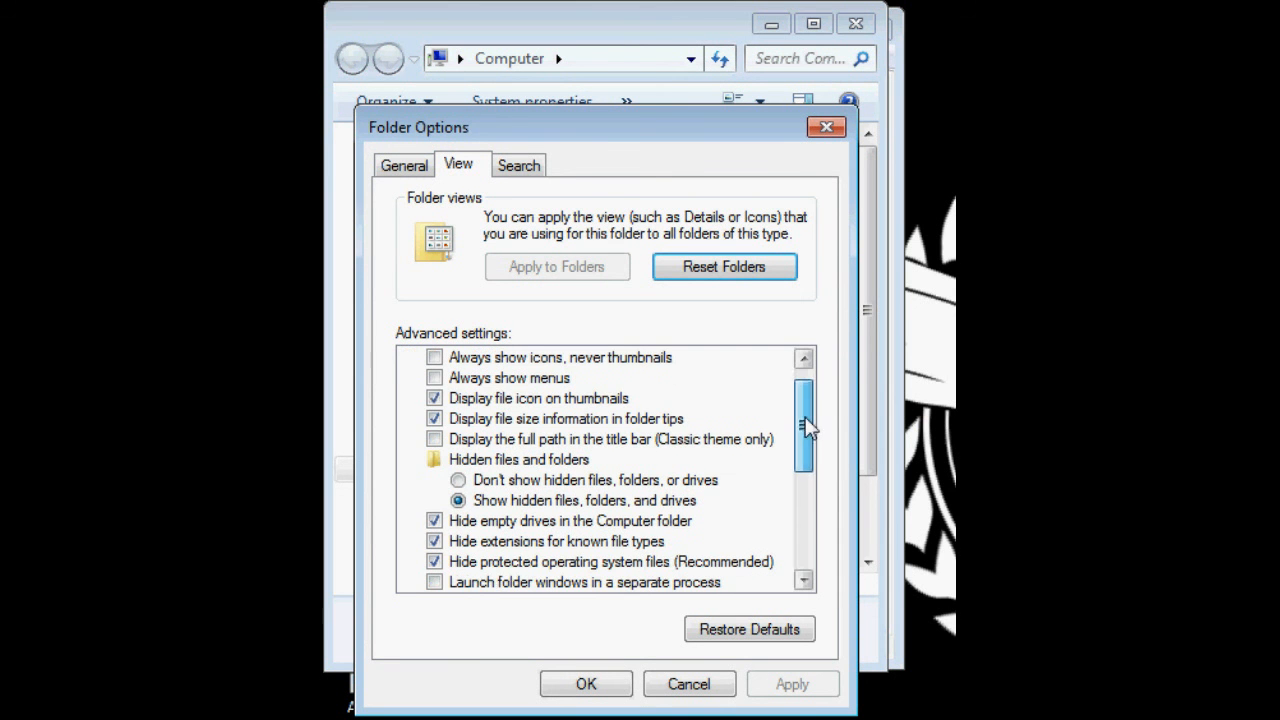
click(435, 399)
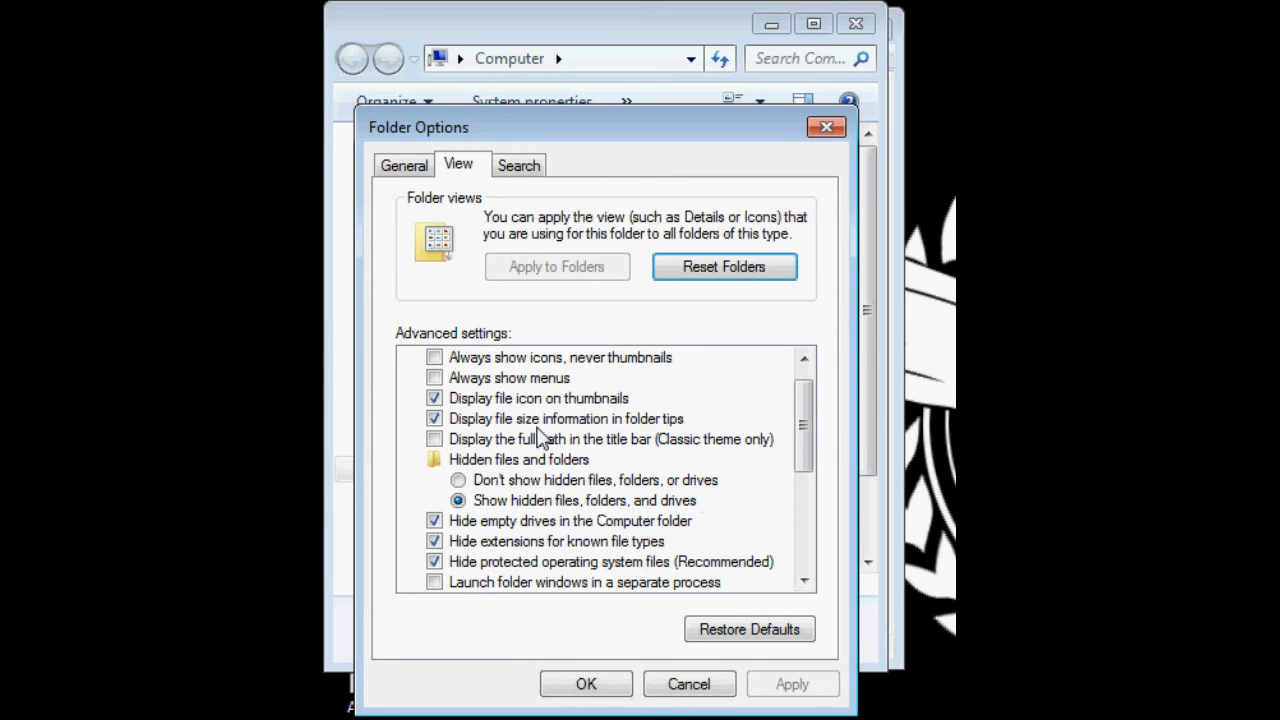
click(440, 422)
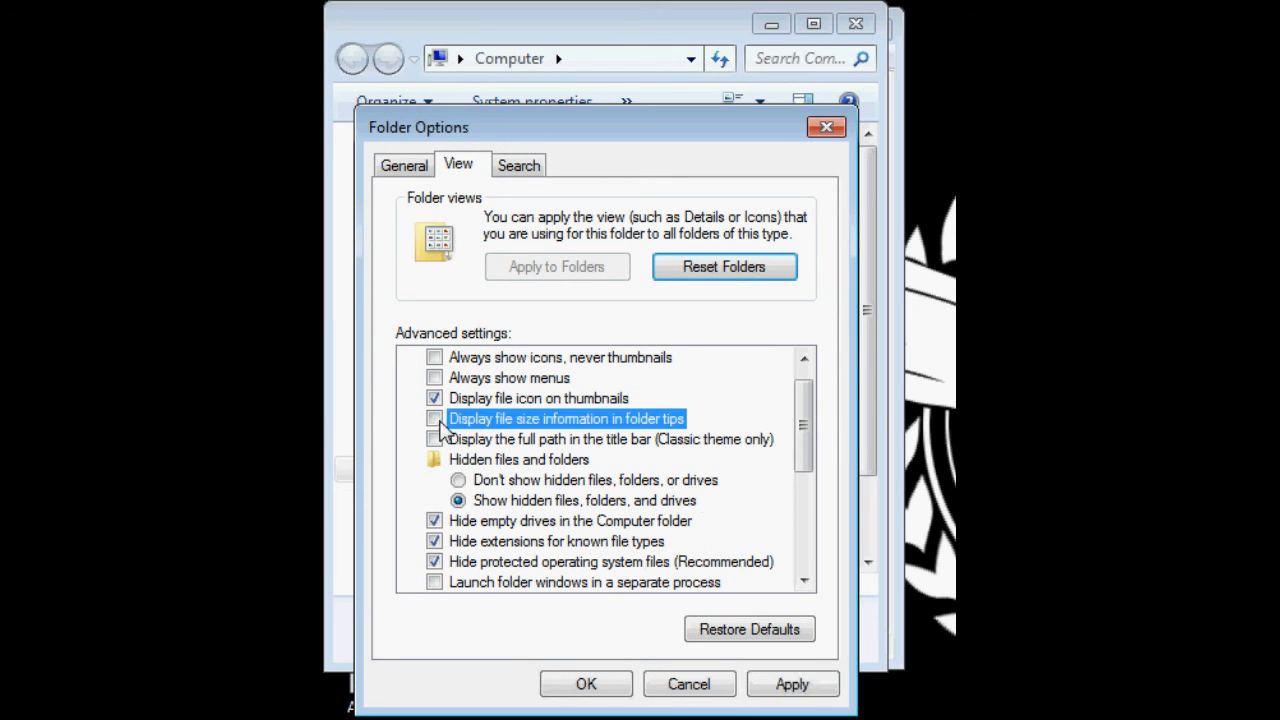
click(436, 419)
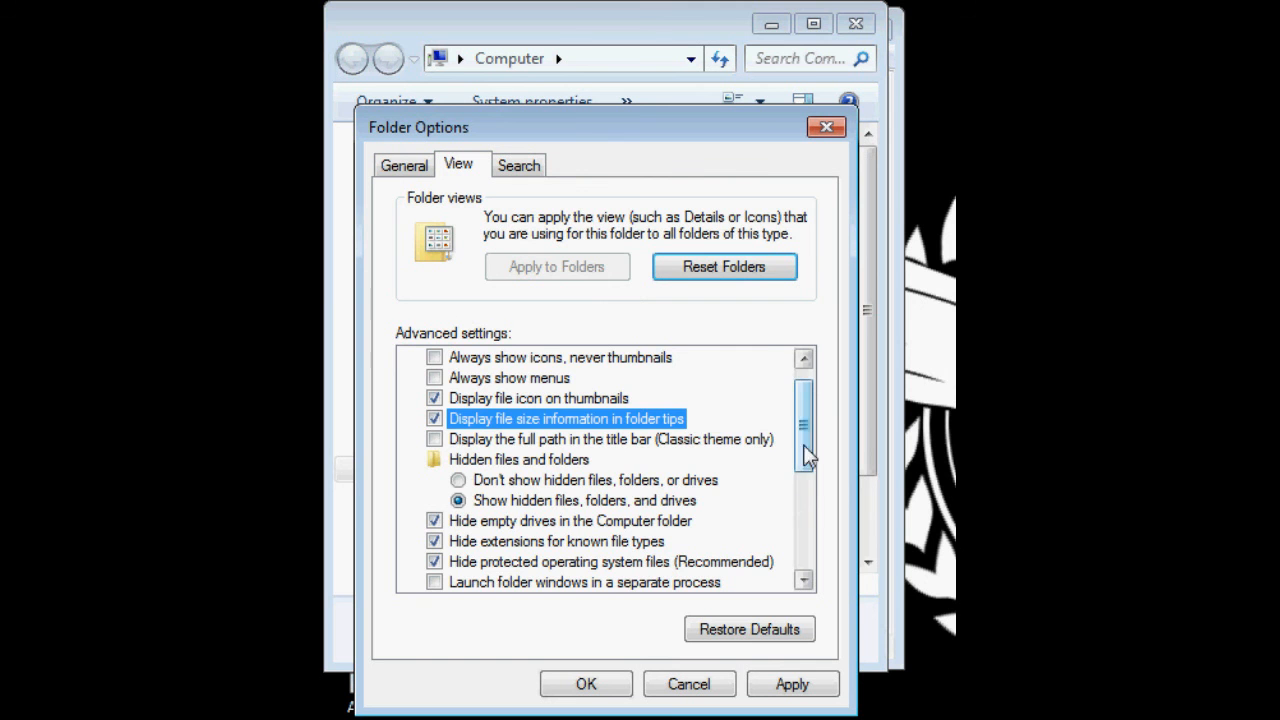
Turn off hiding extensions for known file types and displaying file size information in folder tips.
scroll(806, 456, down, 1)
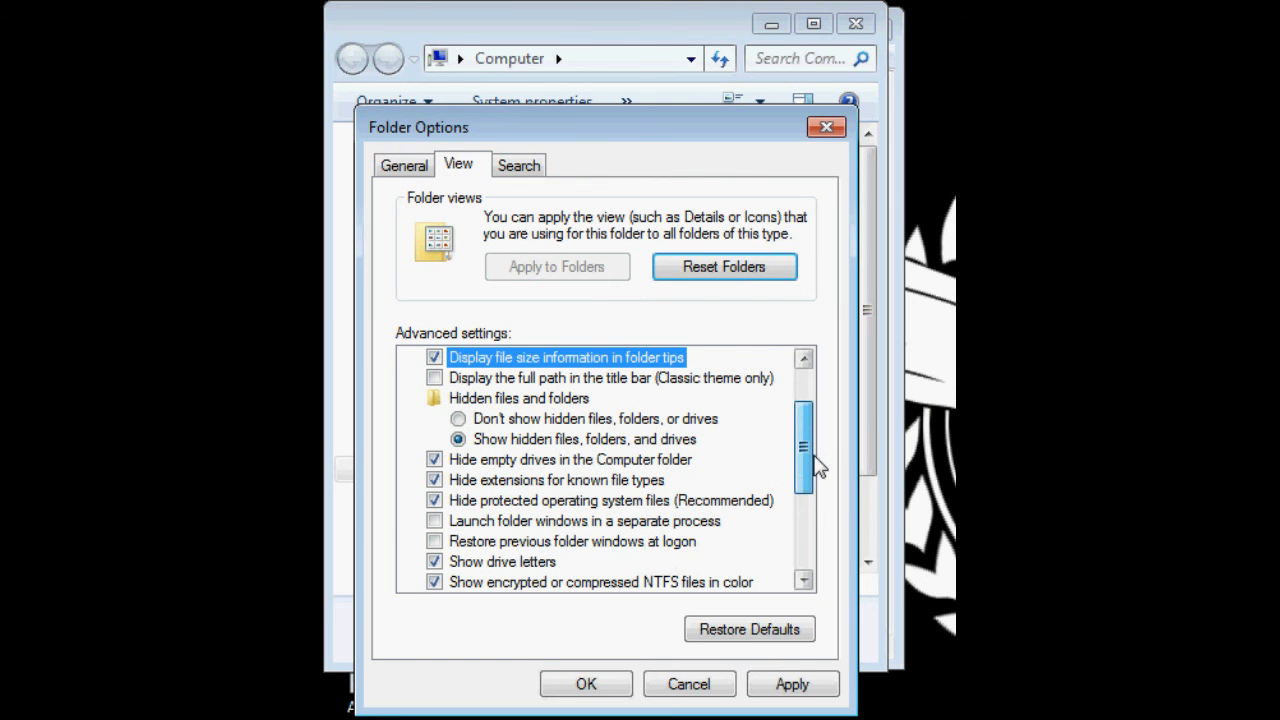
click(435, 481)
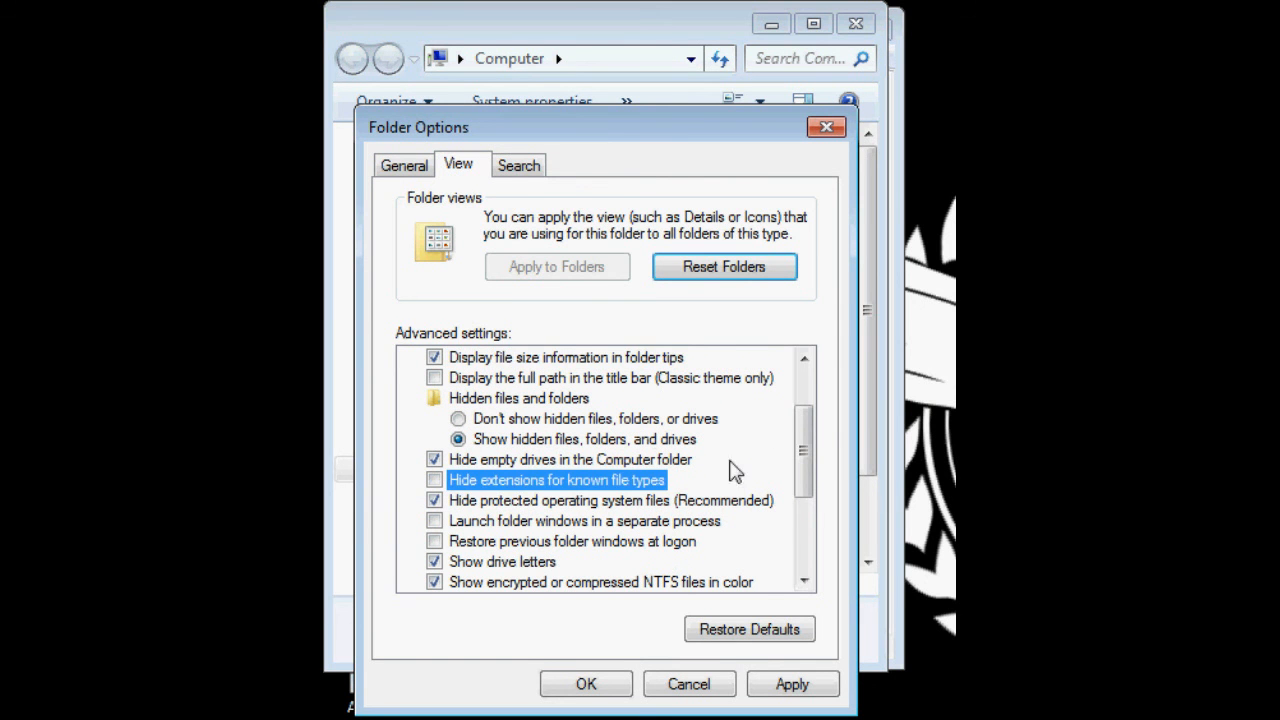
scroll(806, 458, up, 1)
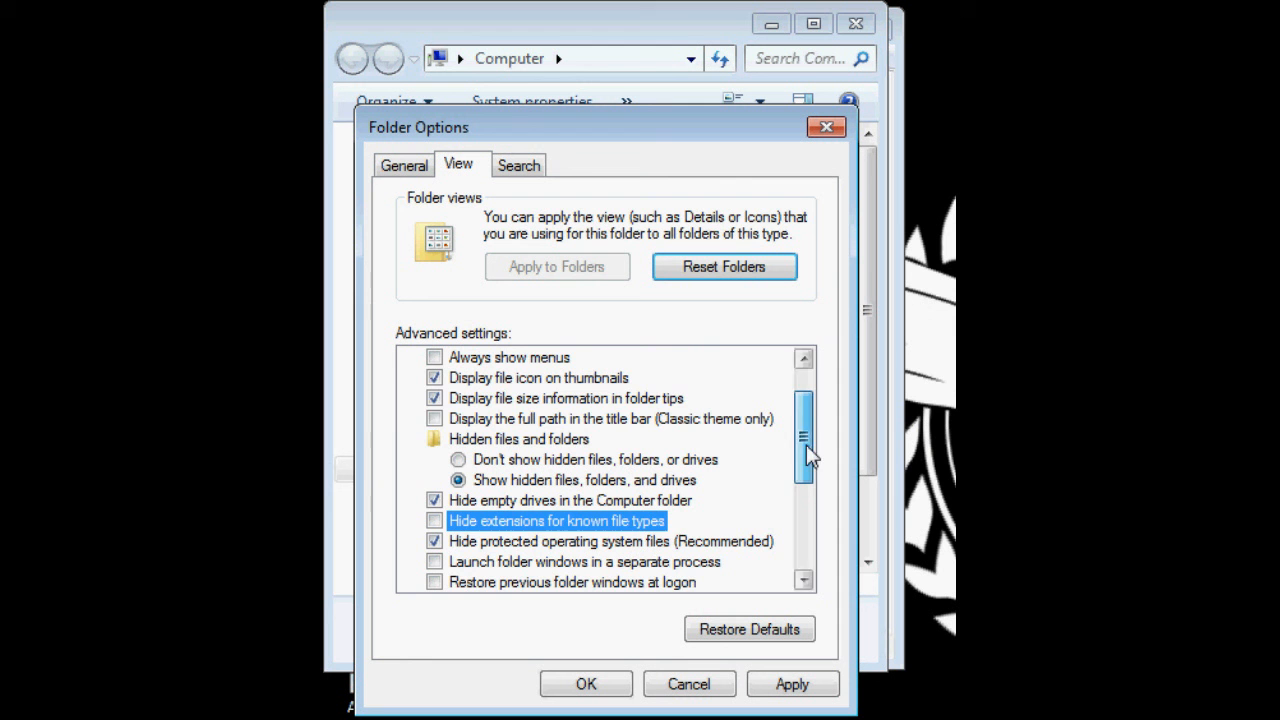
click(435, 399)
Turn off showing encrypted or compressed NTFS files in color and pop-up descriptions for folder and desktop items.
drag(805, 435, 812, 459)
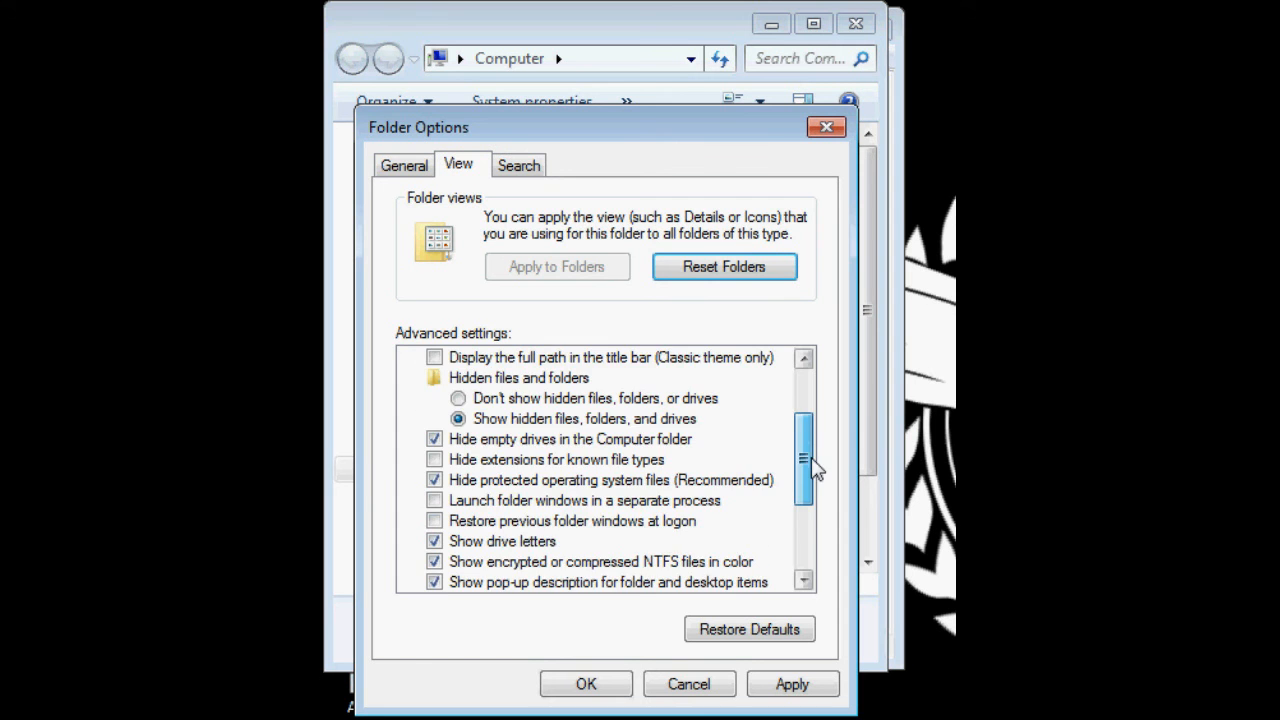
drag(812, 466, 788, 503)
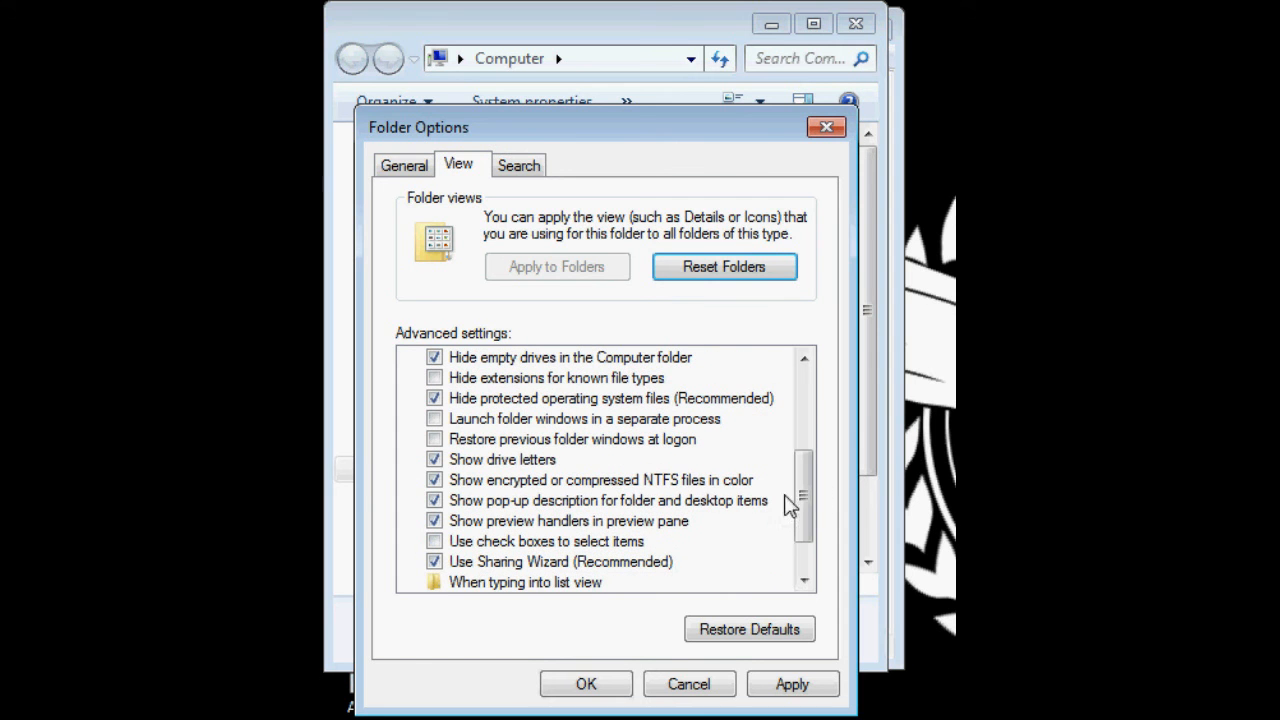
click(435, 481)
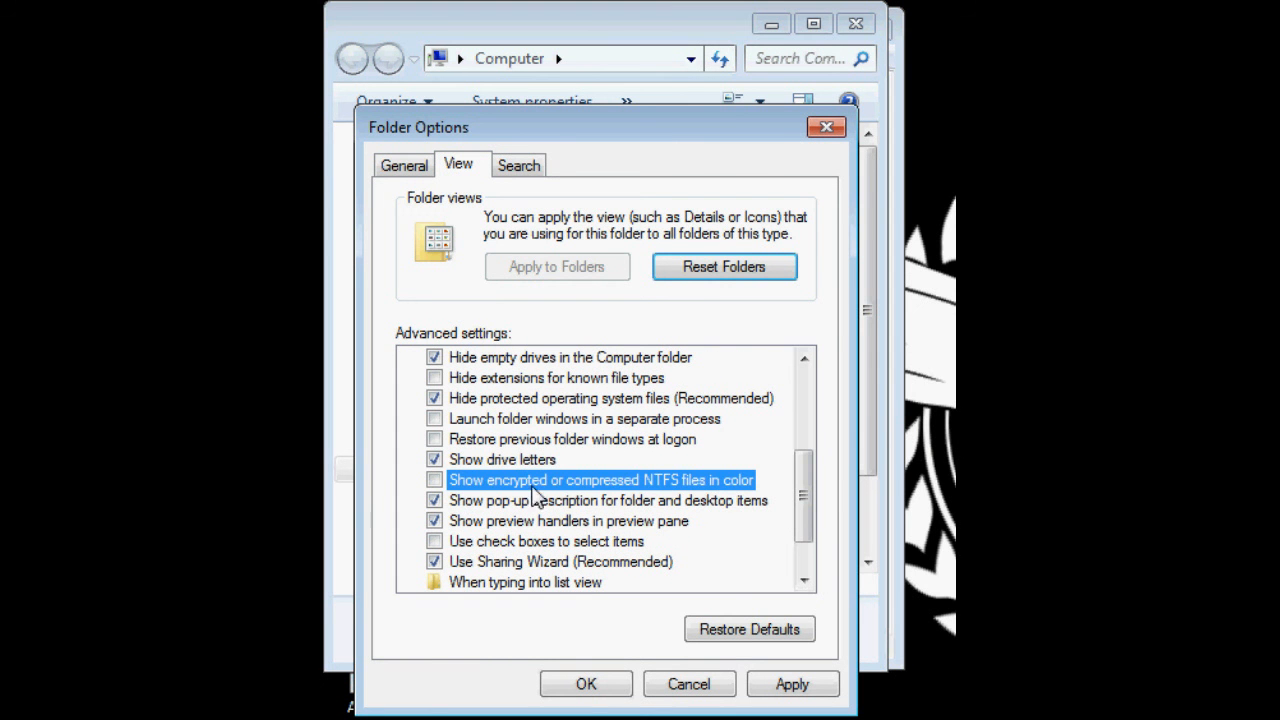
click(434, 500)
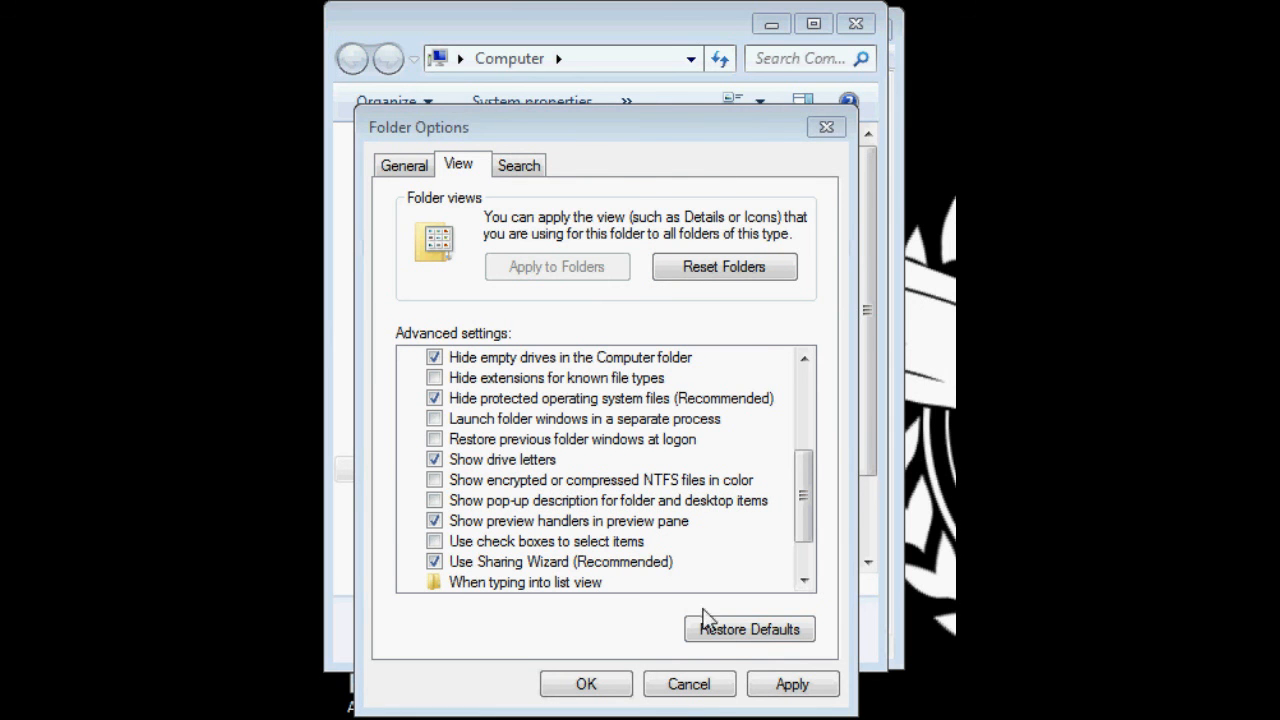
Apply the changed folder options, confirm them and close the Computer window.
click(808, 682)
click(586, 683)
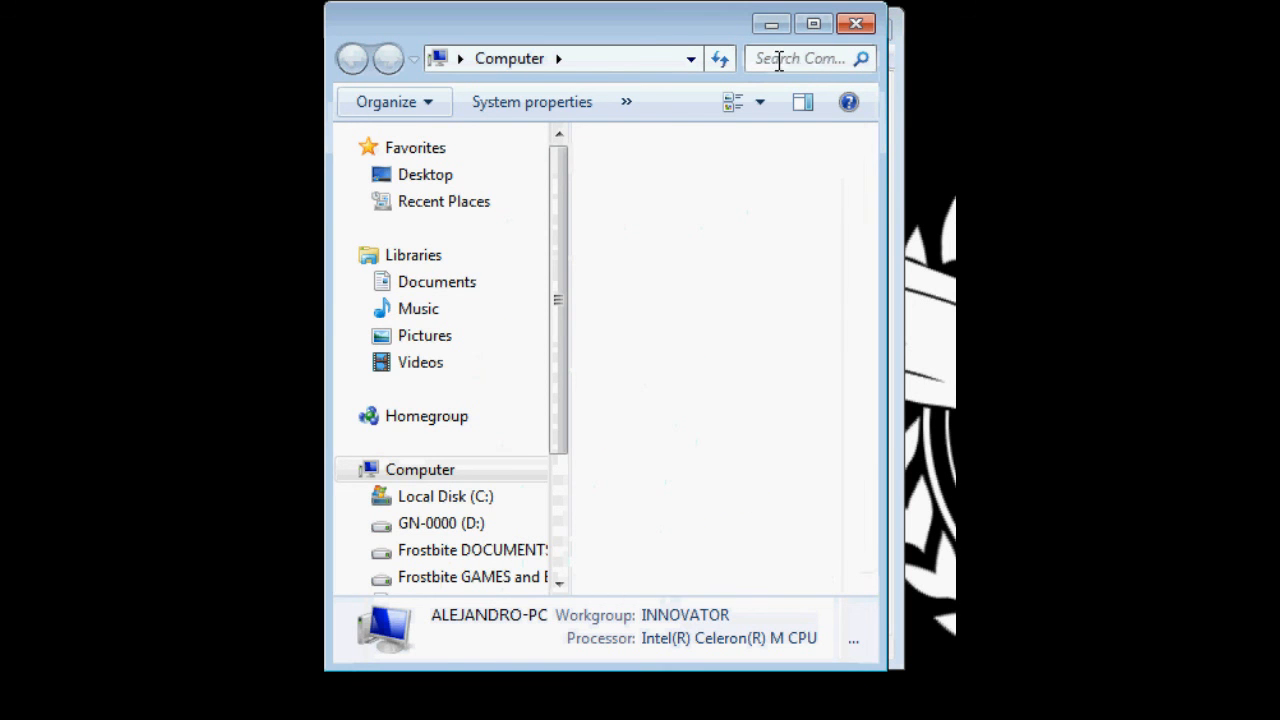
click(862, 28)
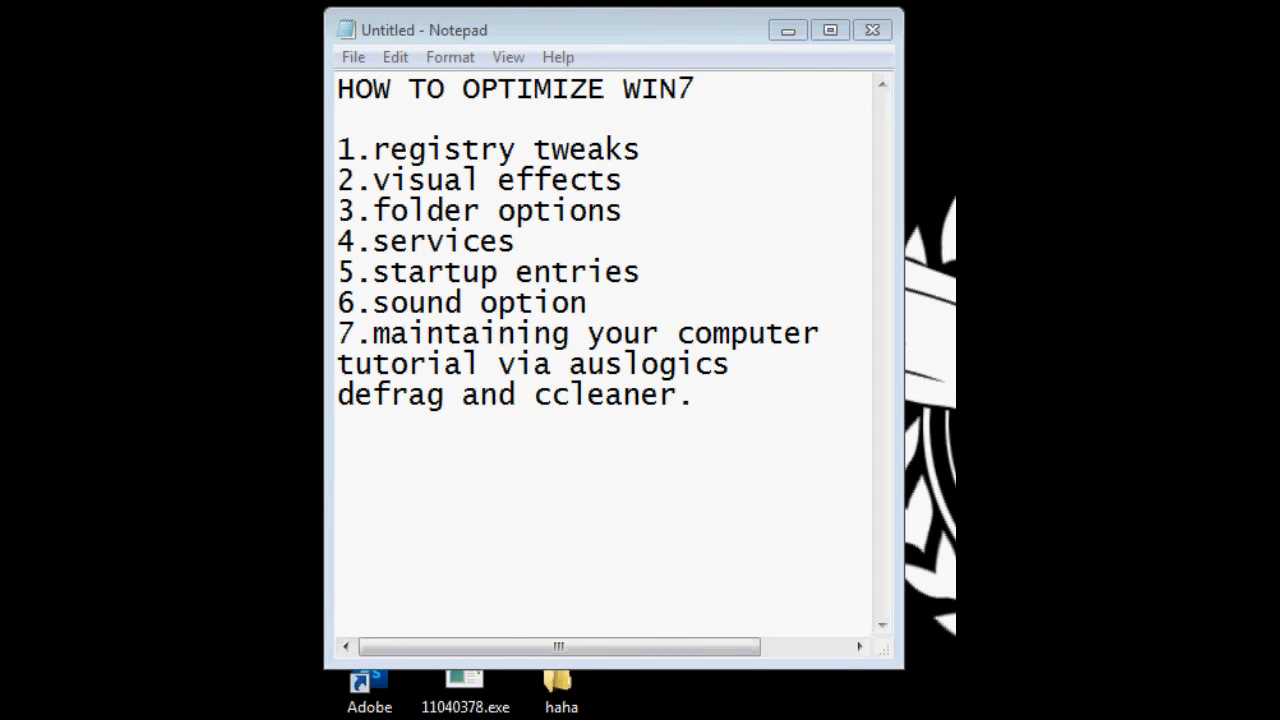
Find and launch the Windows Services console through the Start menu search.
key(super)
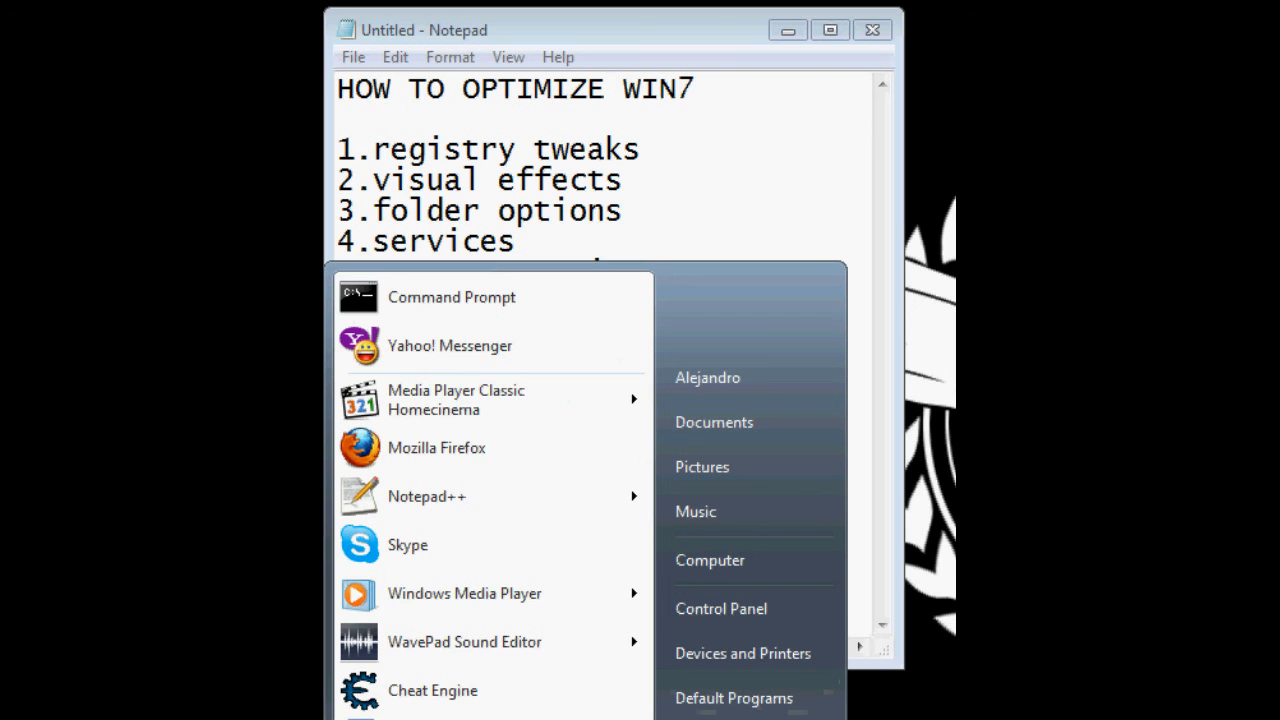
text(r)
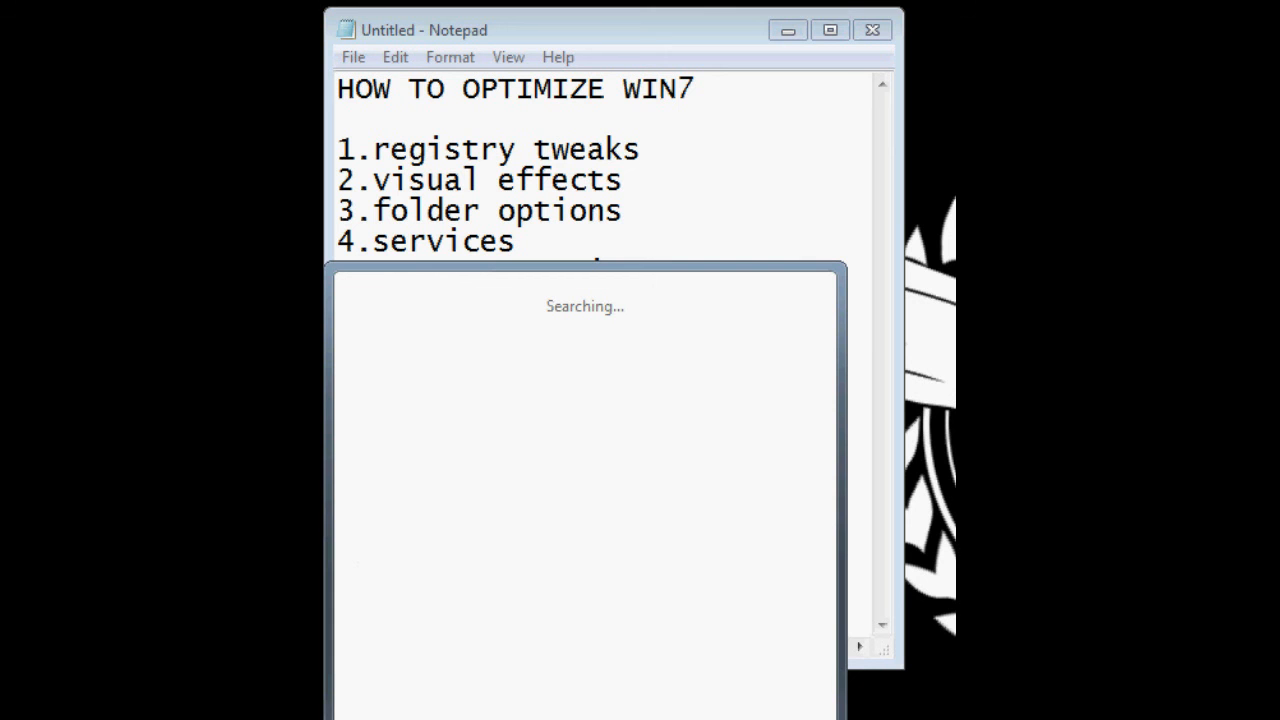
key(Return)
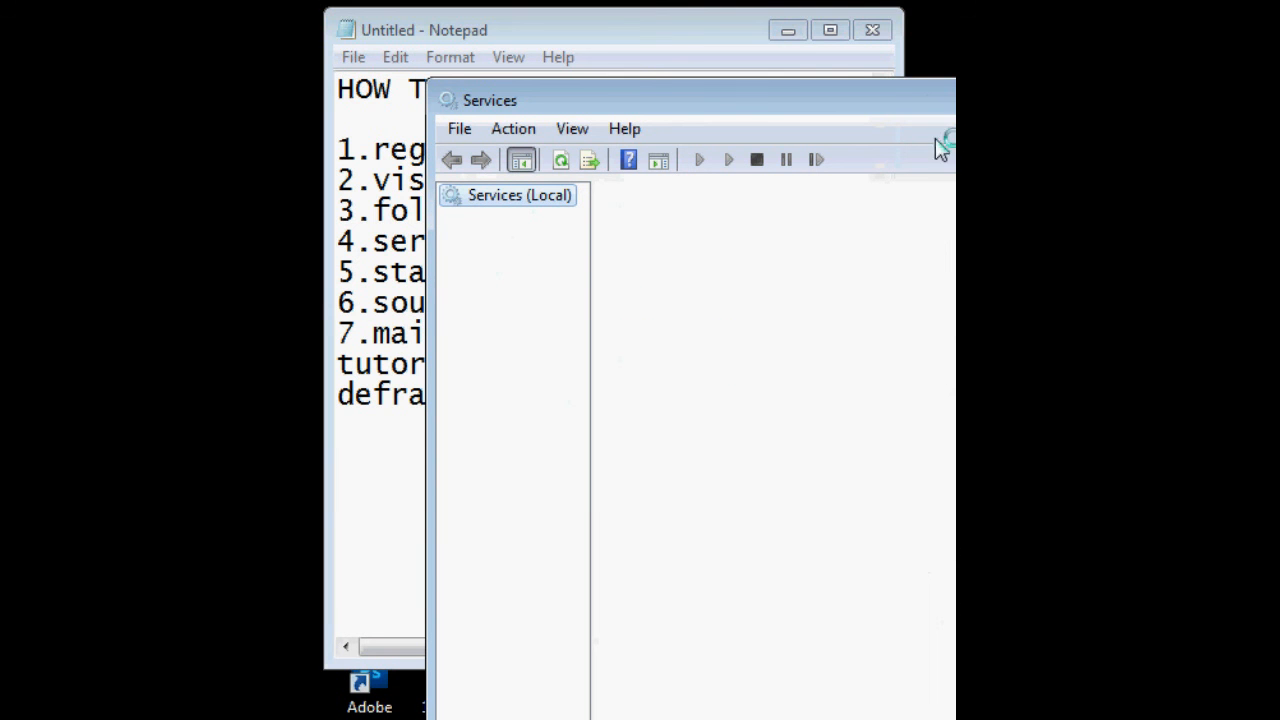
Move and resize the Services window to roughly cover the Notepad window, and bring the clipped service names into view.
click(789, 31)
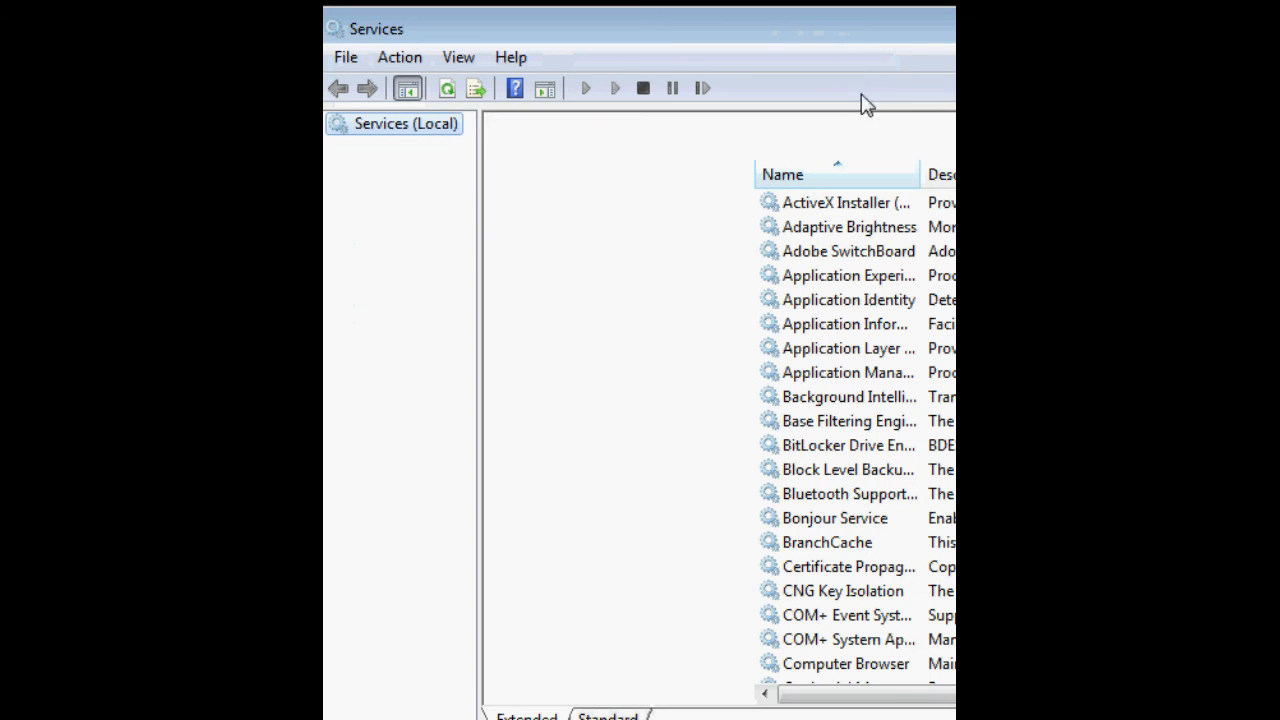
drag(878, 31, 894, 36)
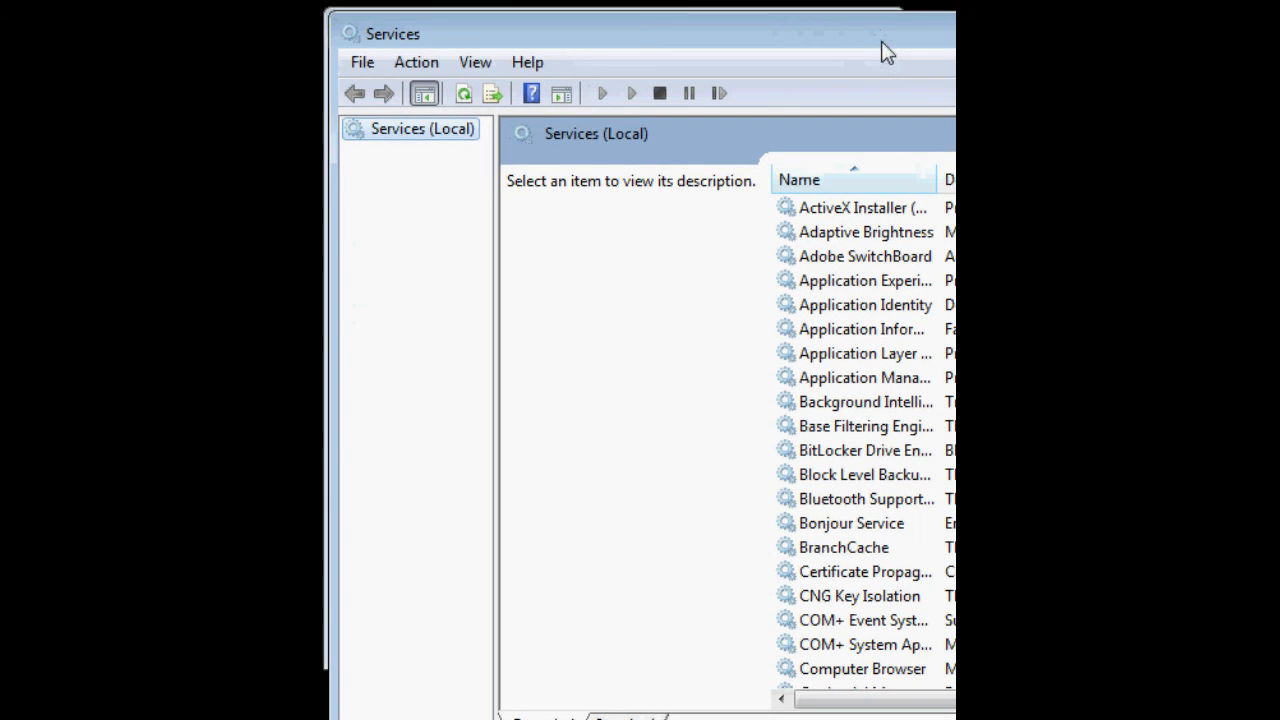
drag(955, 719, 950, 604)
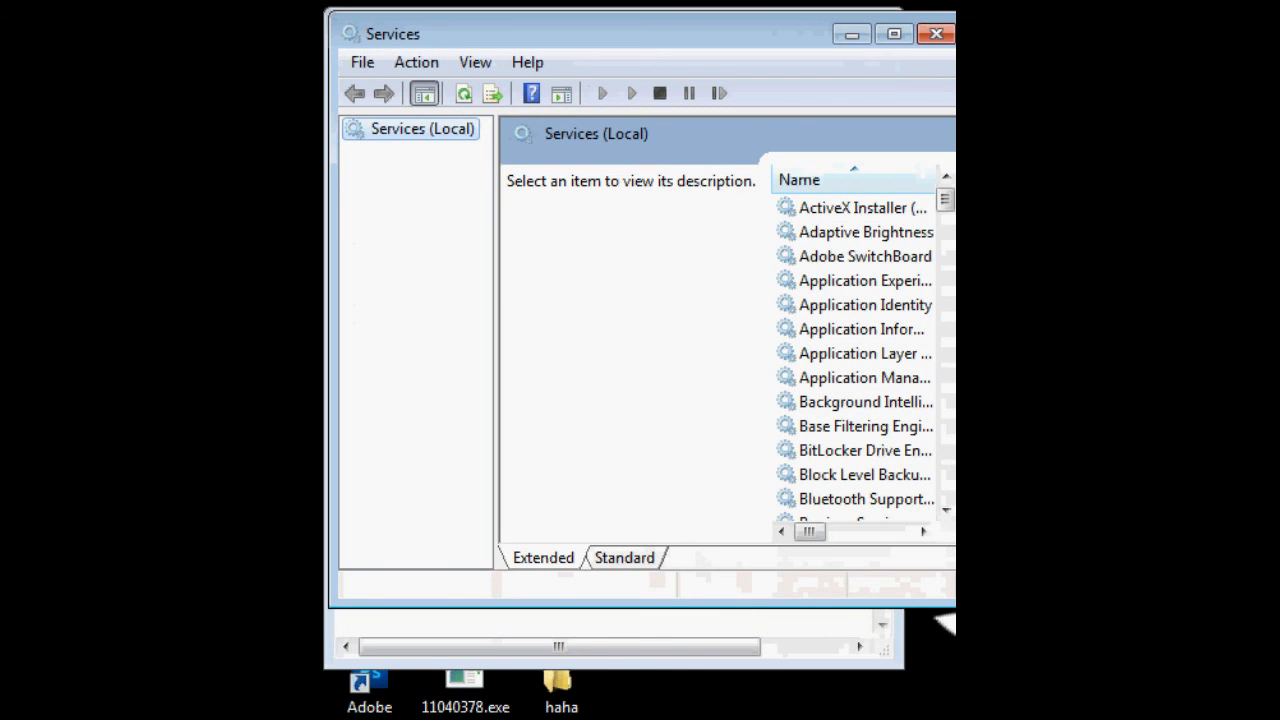
drag(953, 604, 900, 655)
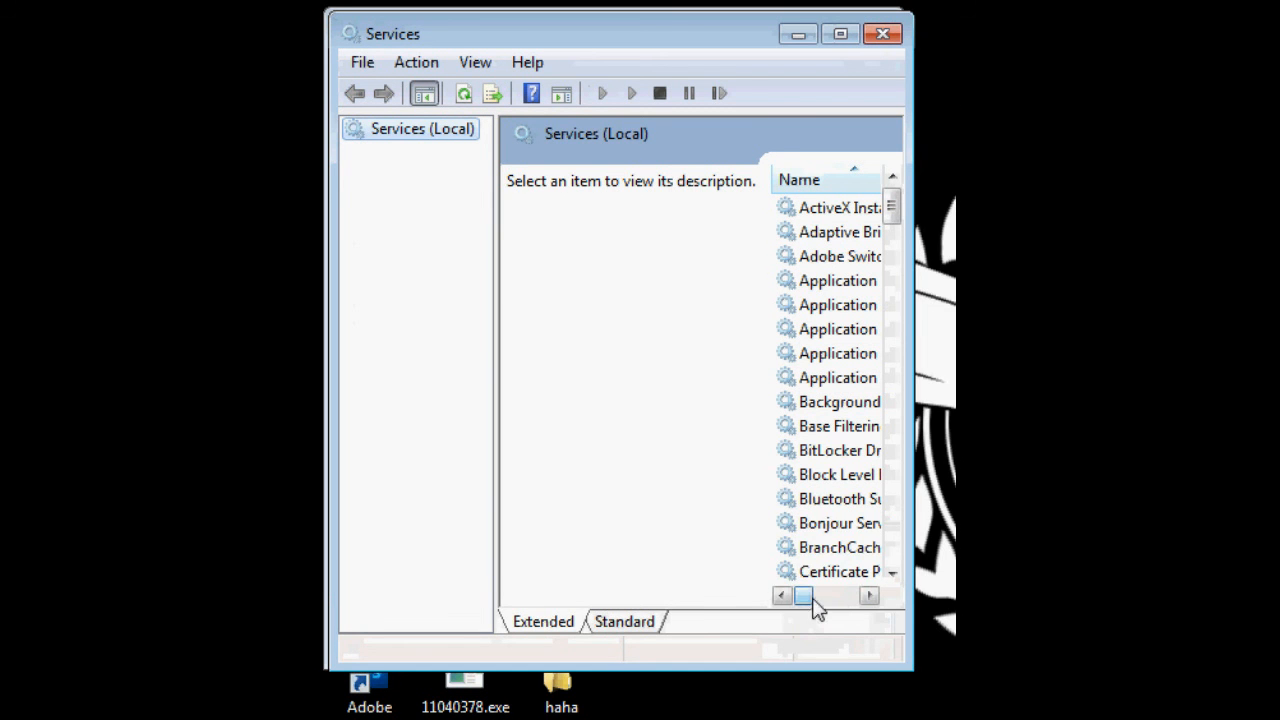
mouse_move(812, 597)
mouse_down()
mouse_move(829, 599)
mouse_move(820, 610)
mouse_up()
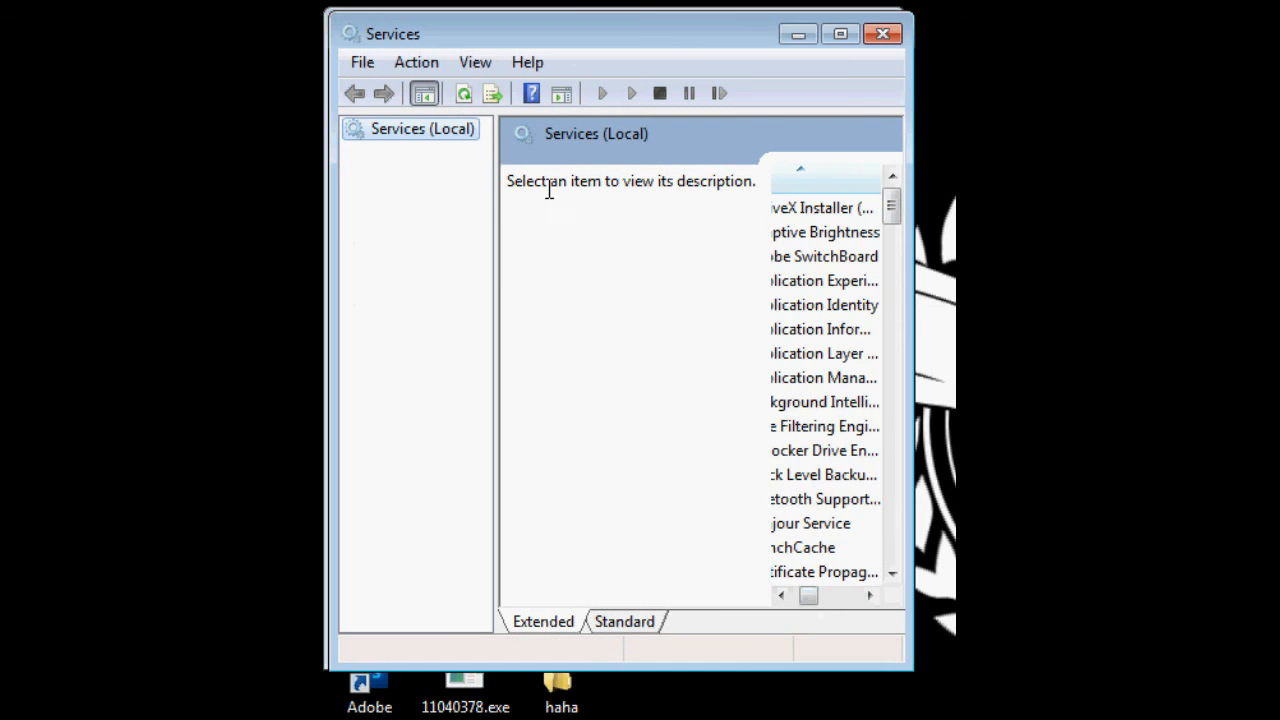
Switch the services list to the Standard view, browse the service names and statuses, and close the Services window.
click(630, 626)
drag(672, 597, 628, 600)
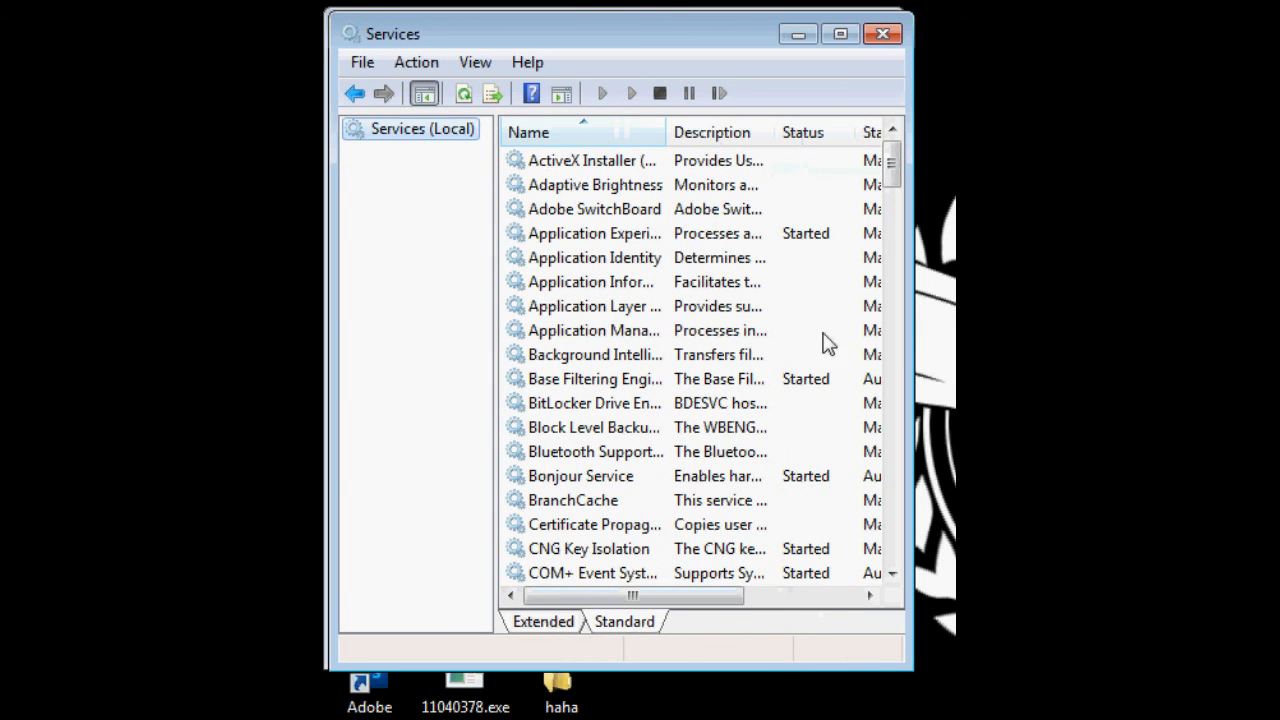
drag(890, 170, 920, 126)
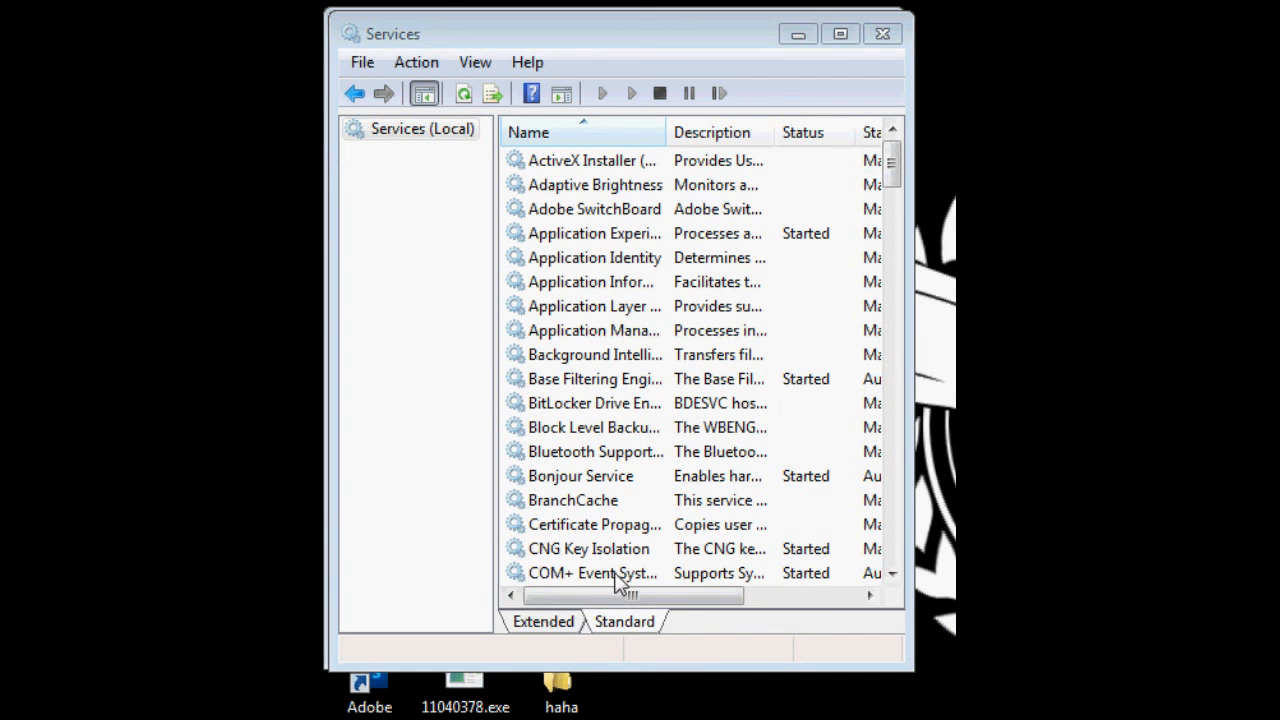
drag(617, 595, 660, 391)
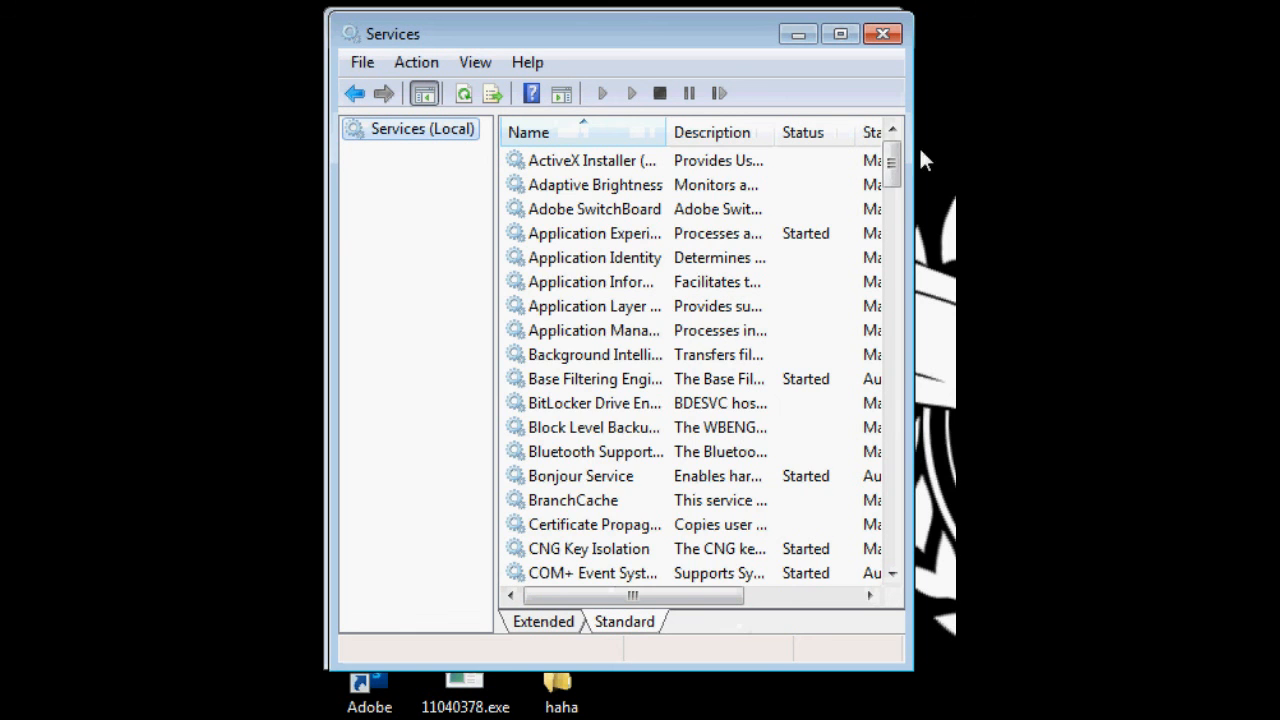
drag(893, 166, 924, 490)
mouse_move(938, 212)
mouse_down()
mouse_move(936, 436)
mouse_move(936, 236)
mouse_up()
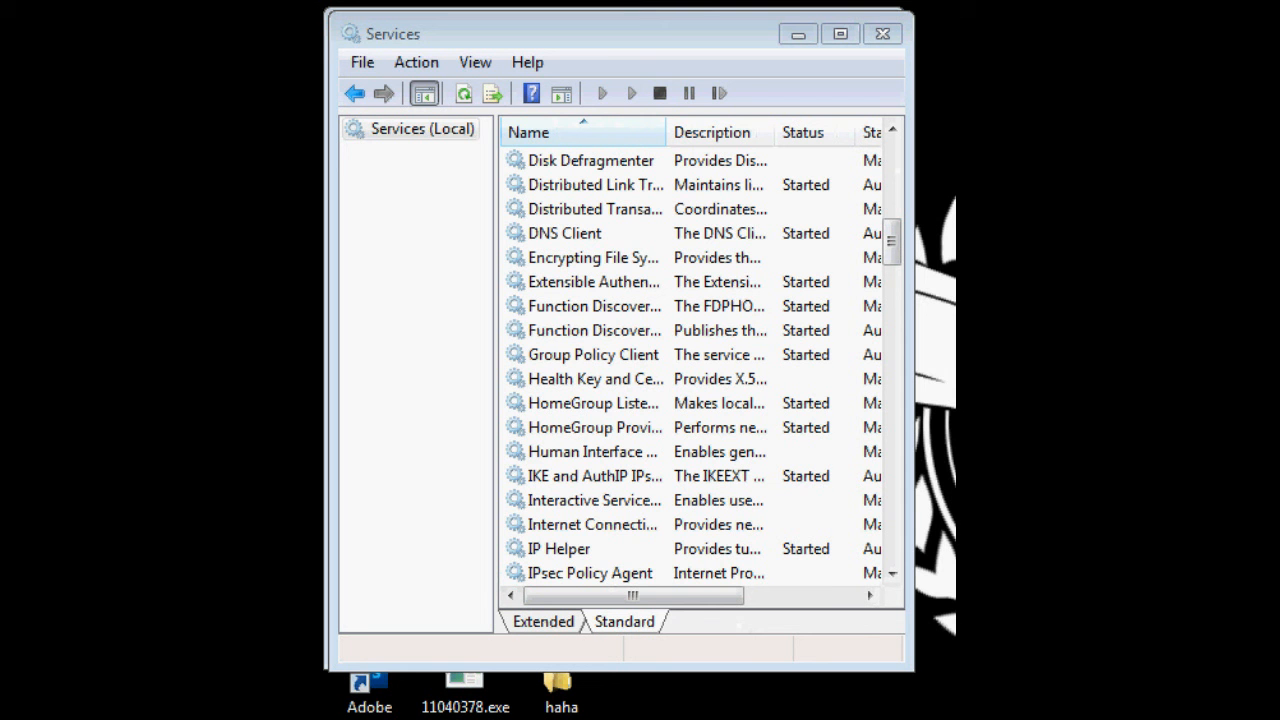
click(882, 36)
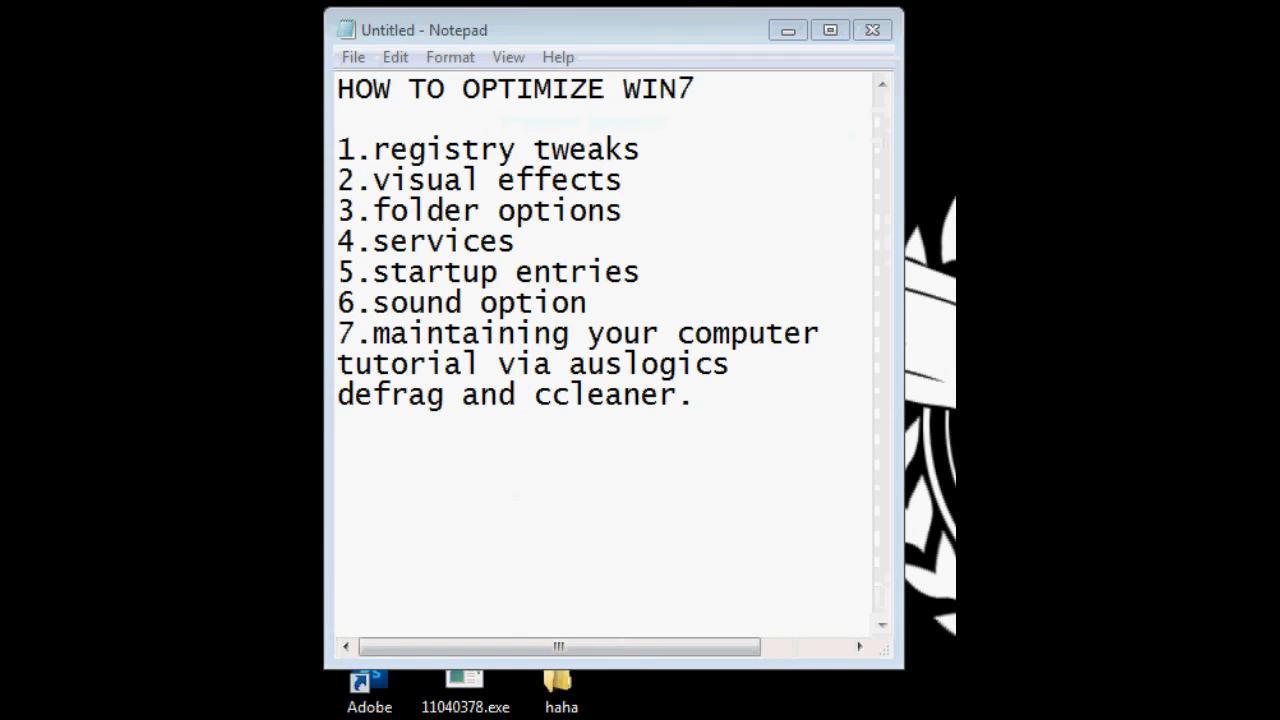
Find and launch msconfig through the Start menu search, and move the System Configuration window over the Notepad window.
key(super)
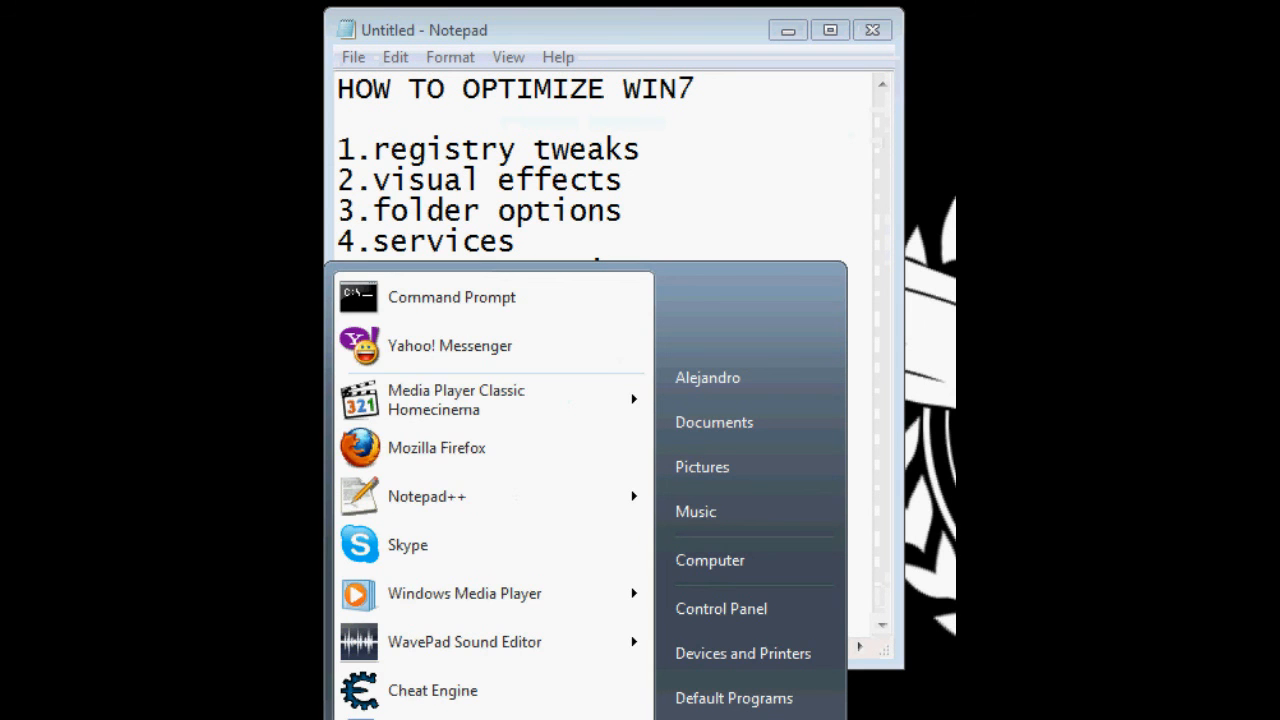
text(msconfig)
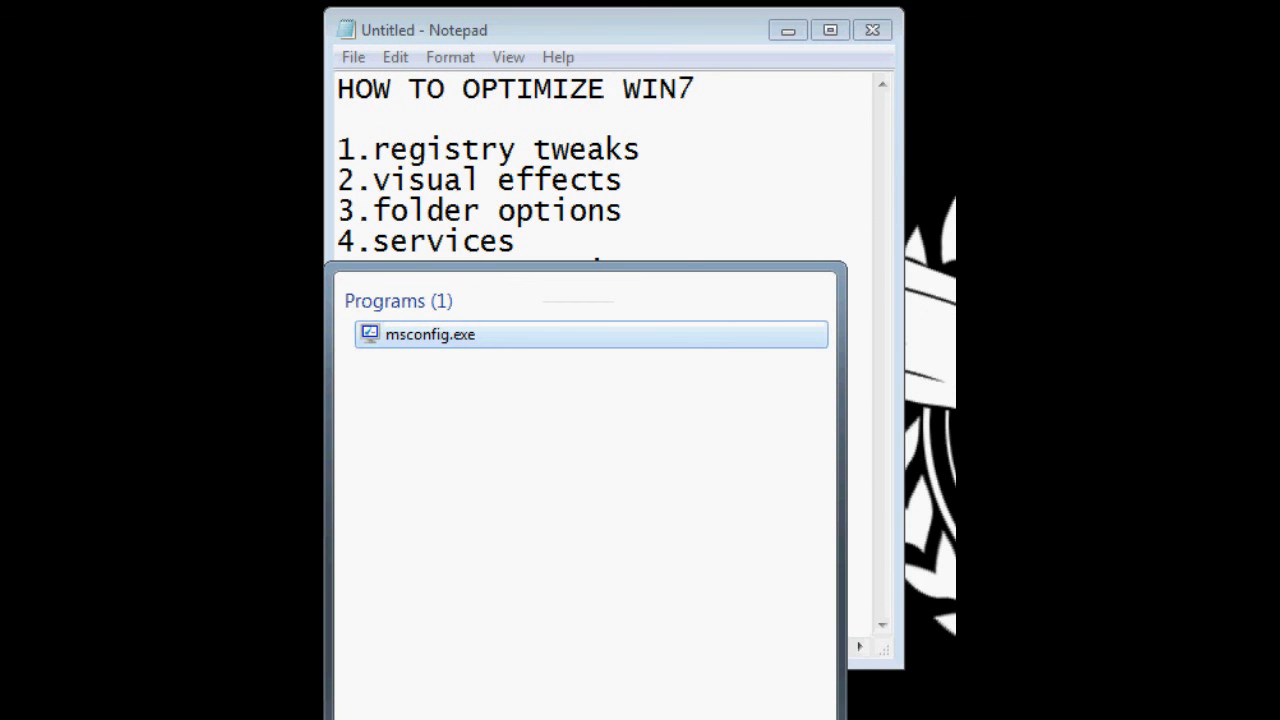
key(Return)
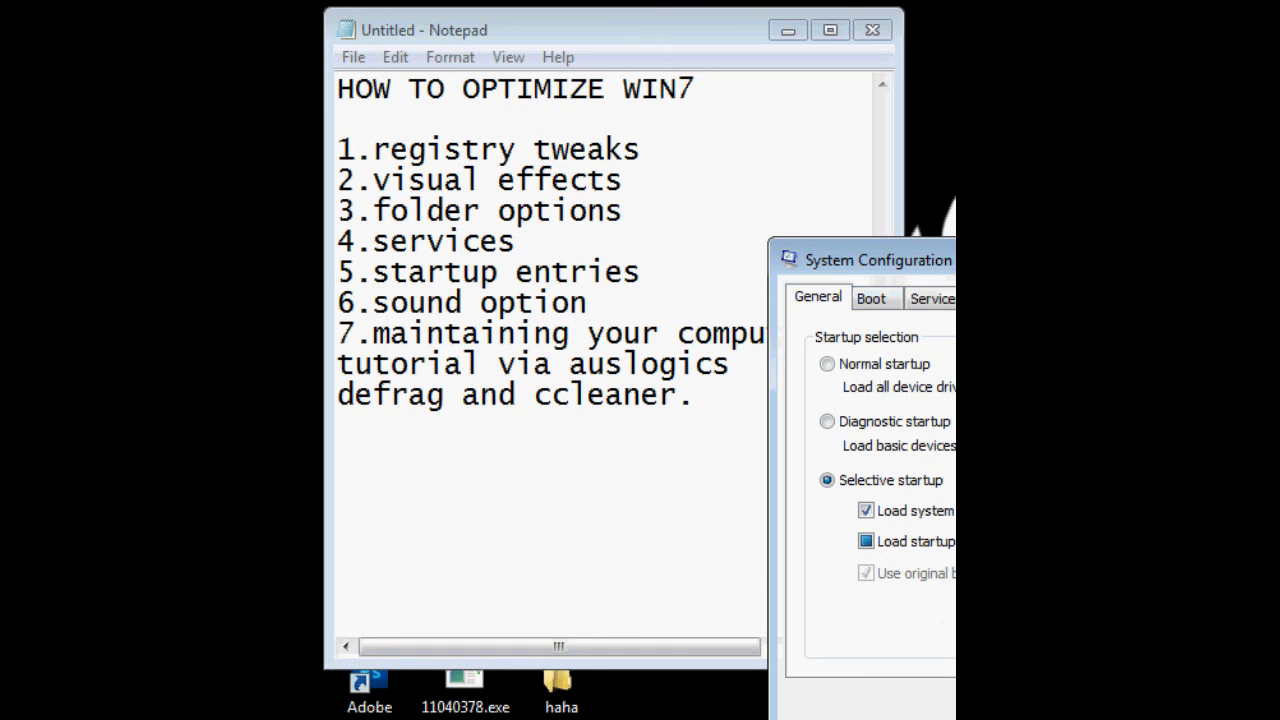
drag(813, 203, 580, 63)
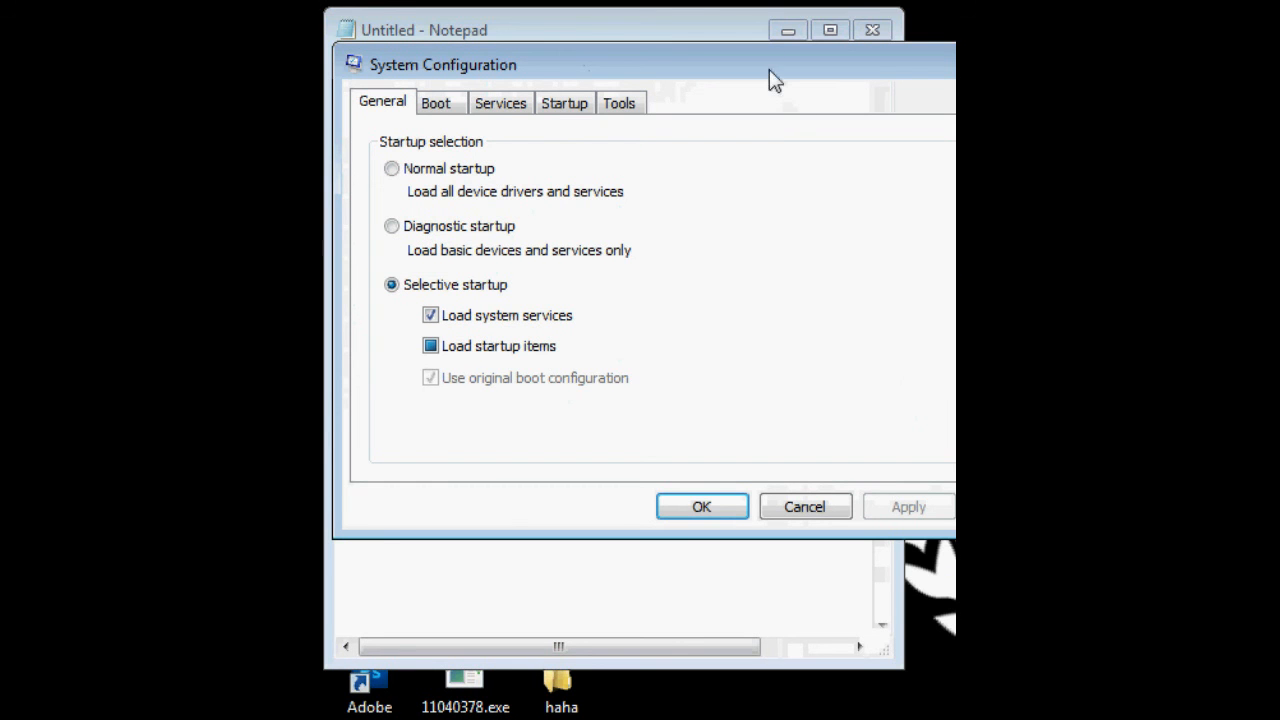
drag(707, 52, 759, 45)
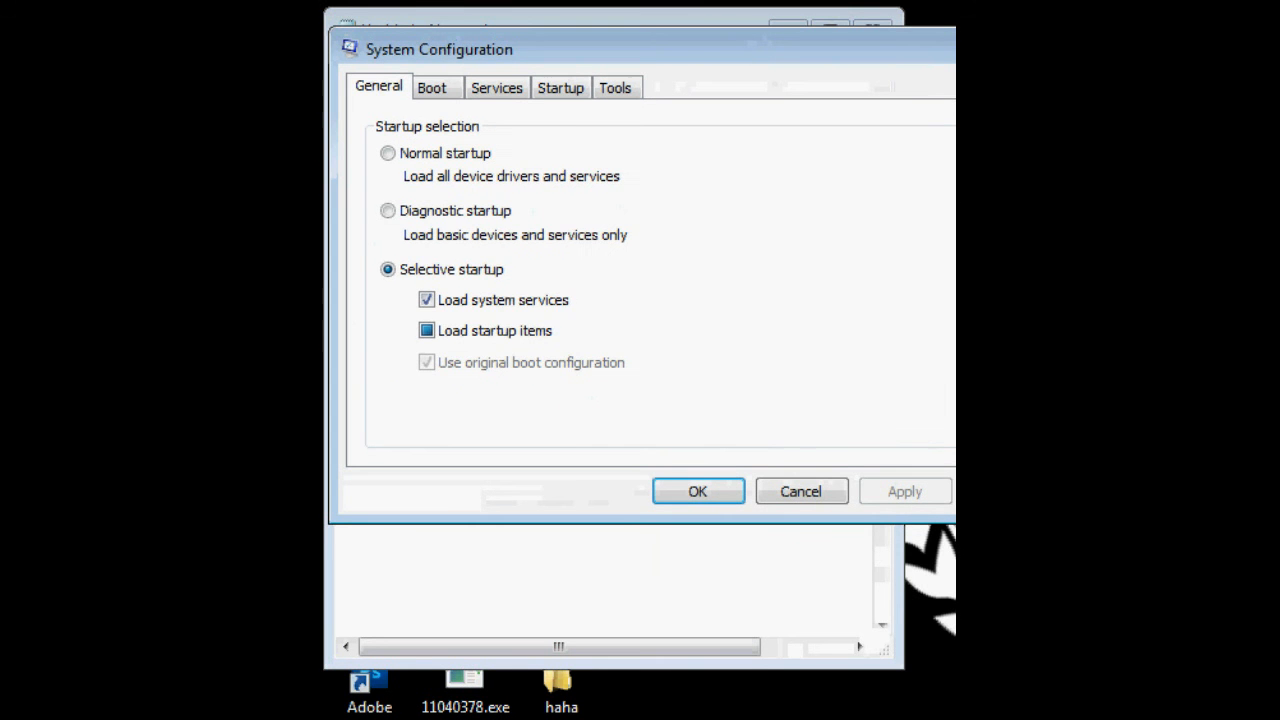
Review the list of startup items in System Configuration to see which are enabled, and close the window.
click(570, 102)
drag(680, 47, 694, 76)
scroll(780, 272, down, 1)
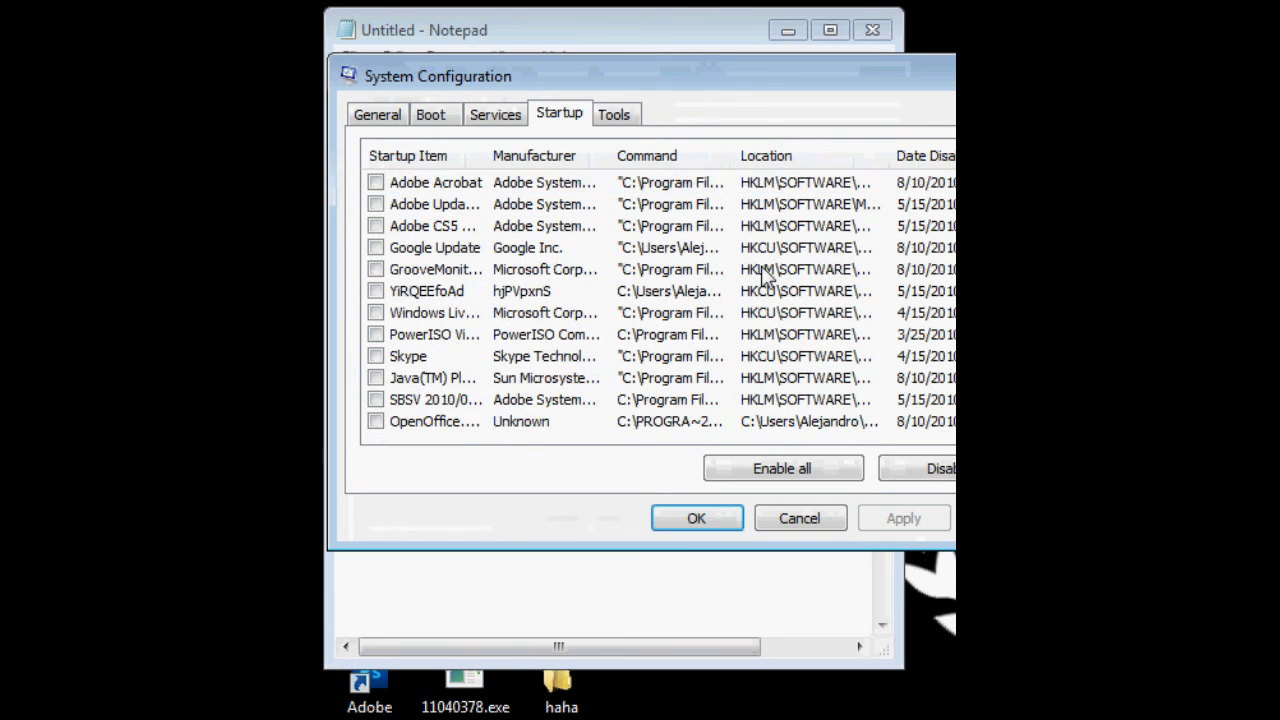
scroll(780, 272, up, 1)
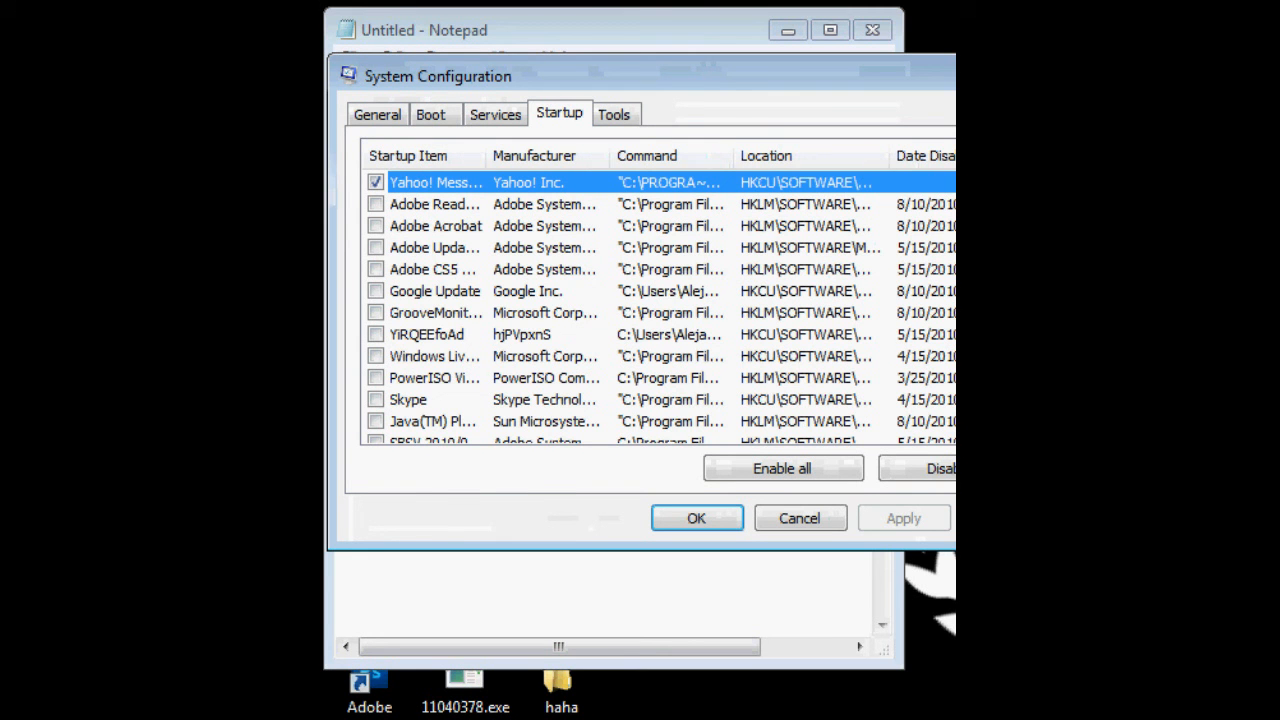
scroll(634, 189, down, 1)
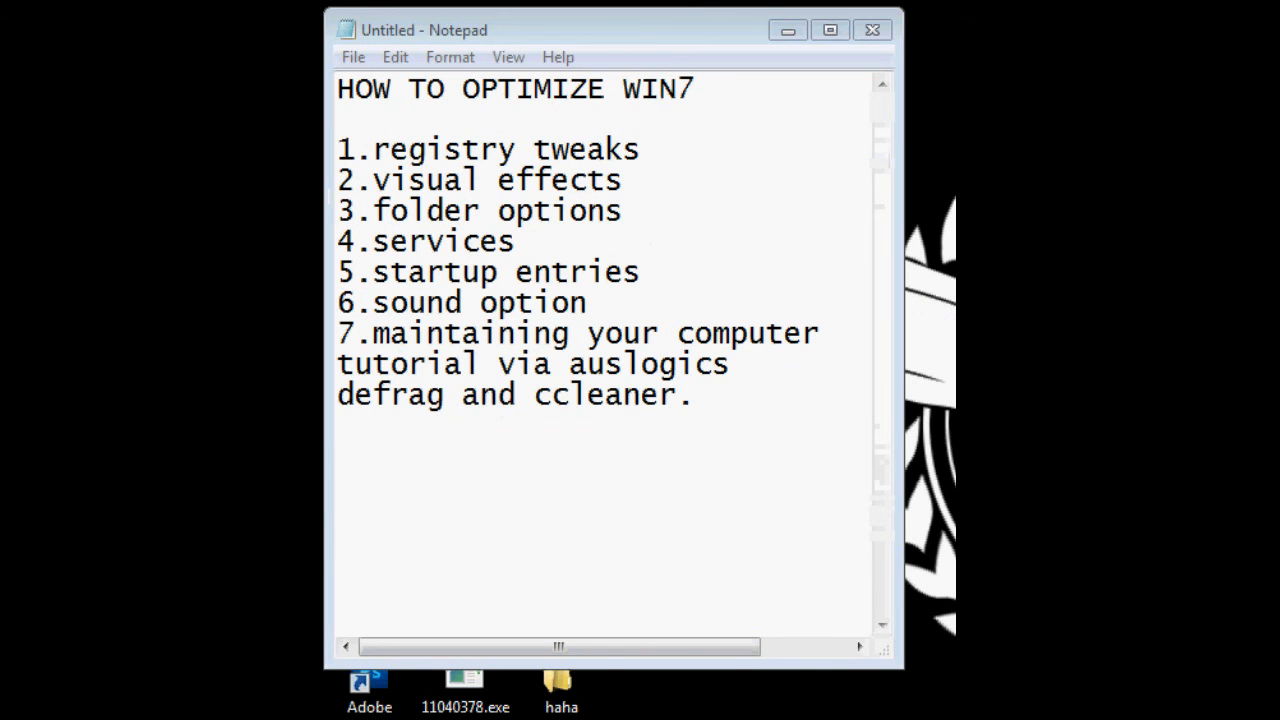
Find and launch mmsys.cpl through the Start menu search to bring up the Sound settings.
key(super)
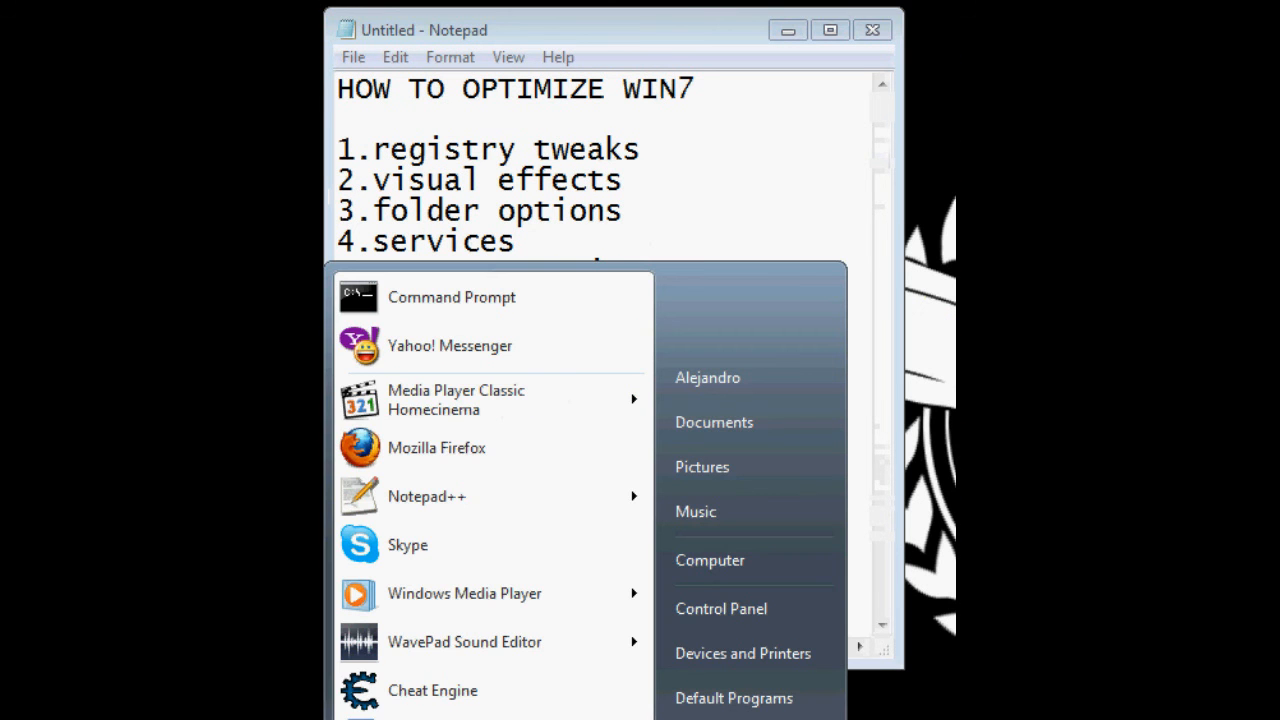
text(msys.)
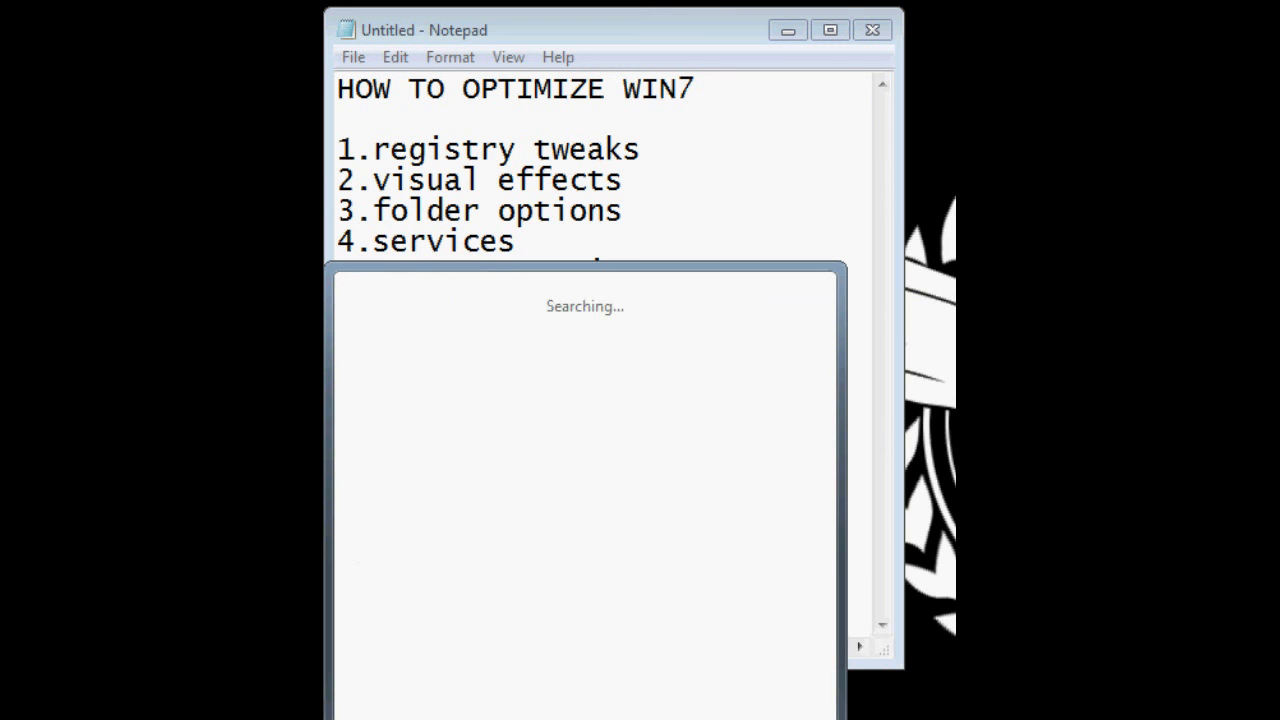
text(cp)
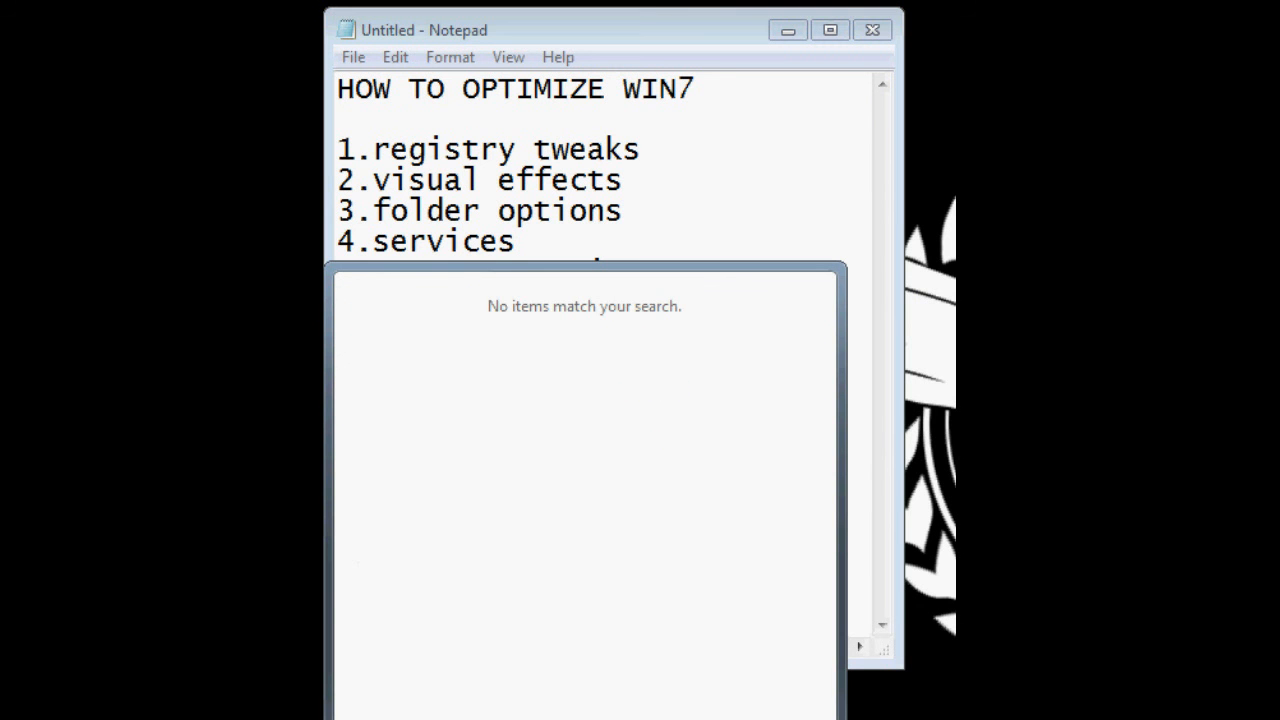
text(l)
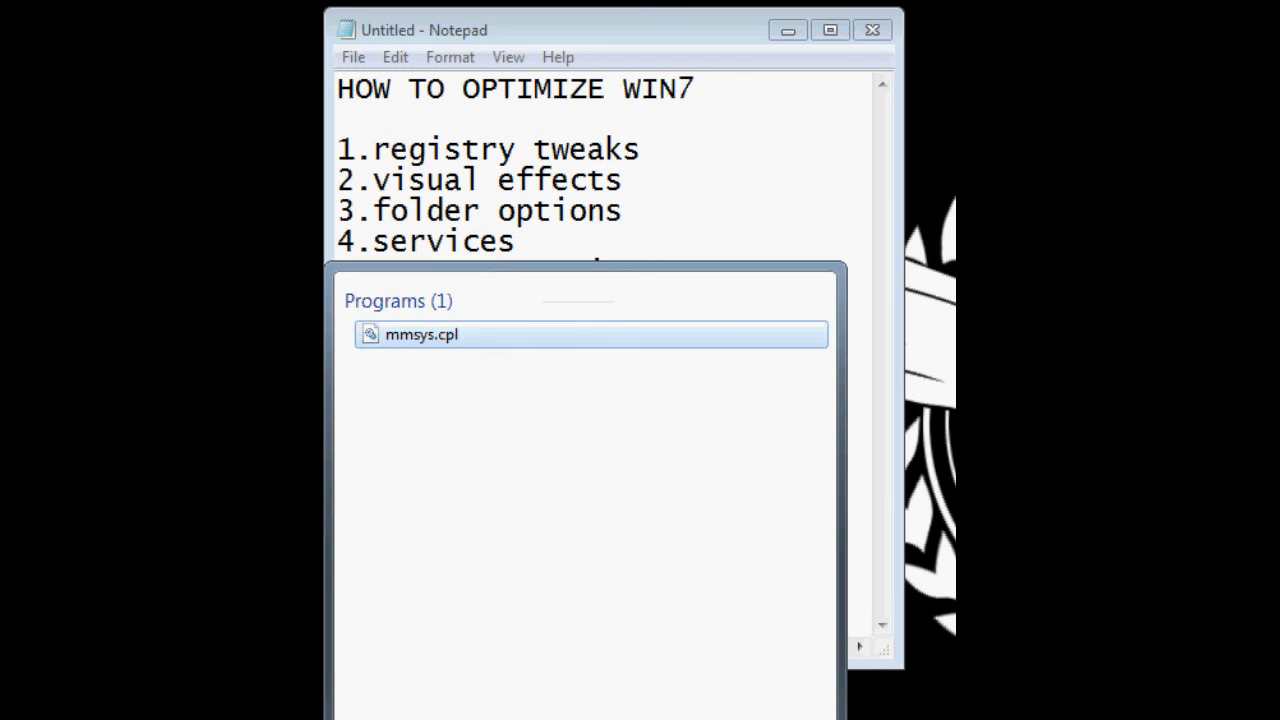
key(Return)
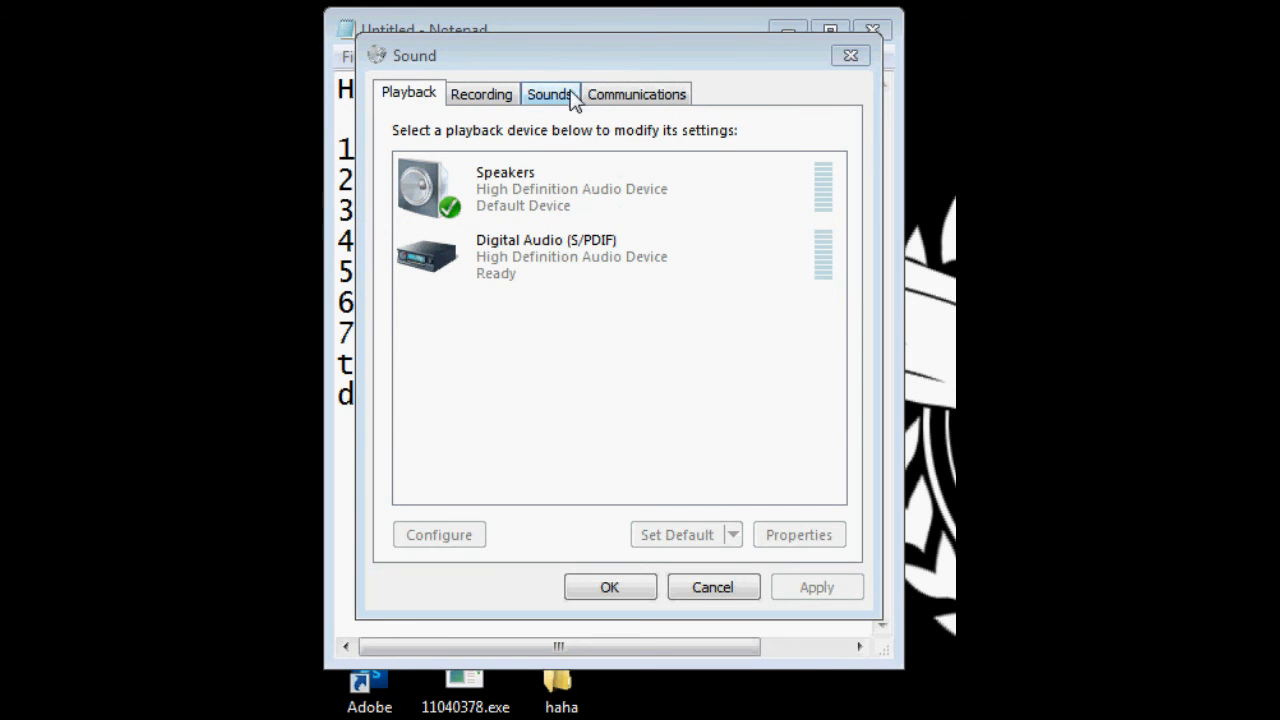
Choose the No Sounds sound scheme, and close the Sound dialog without applying it.
click(569, 97)
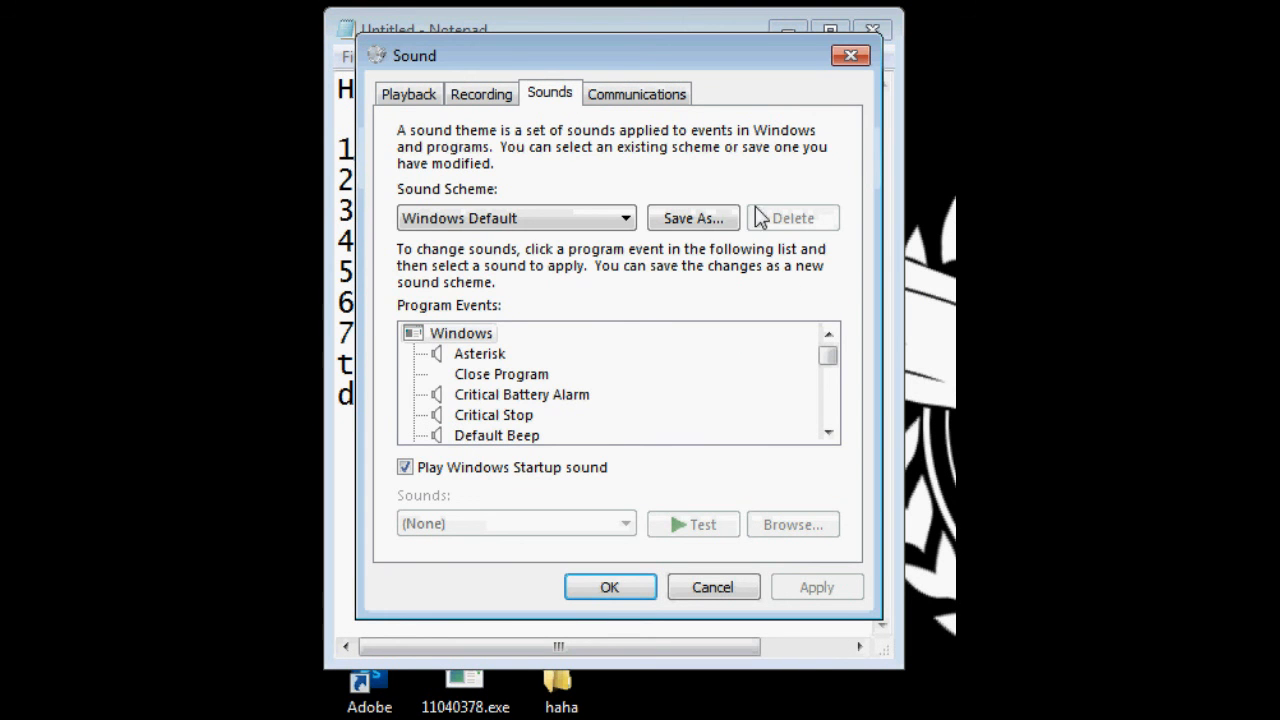
click(626, 218)
click(626, 218)
click(620, 218)
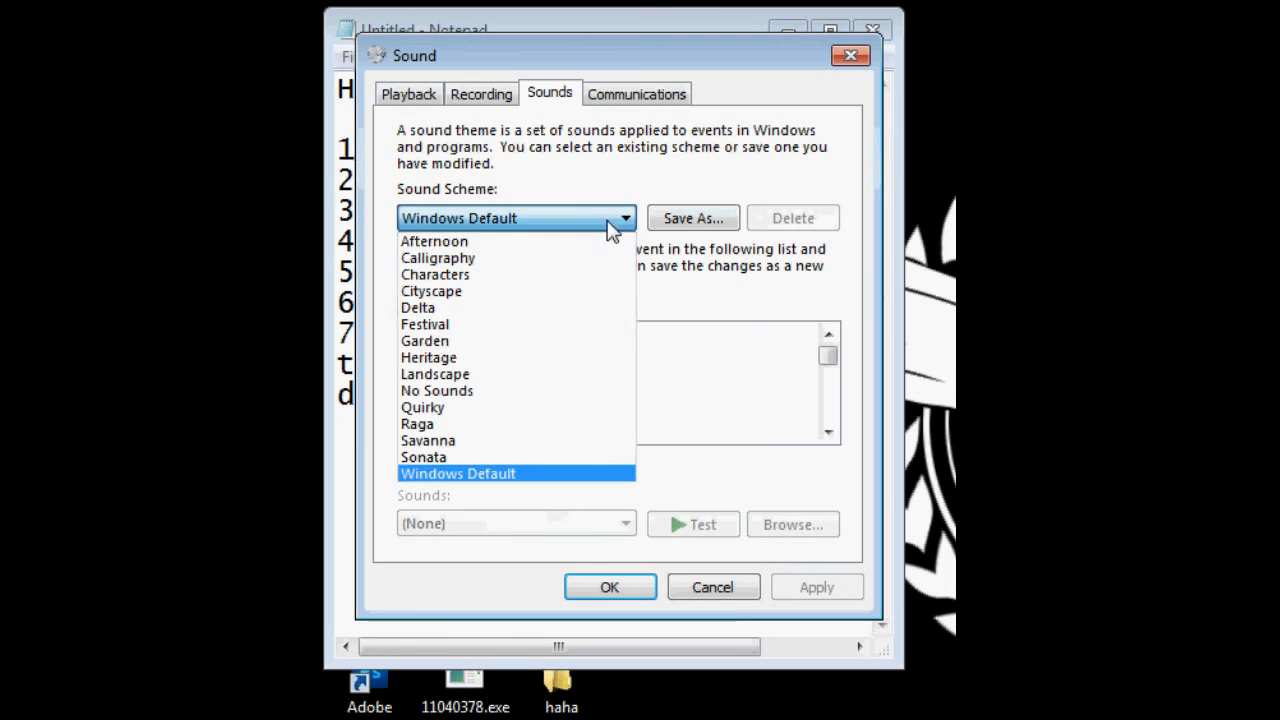
click(545, 392)
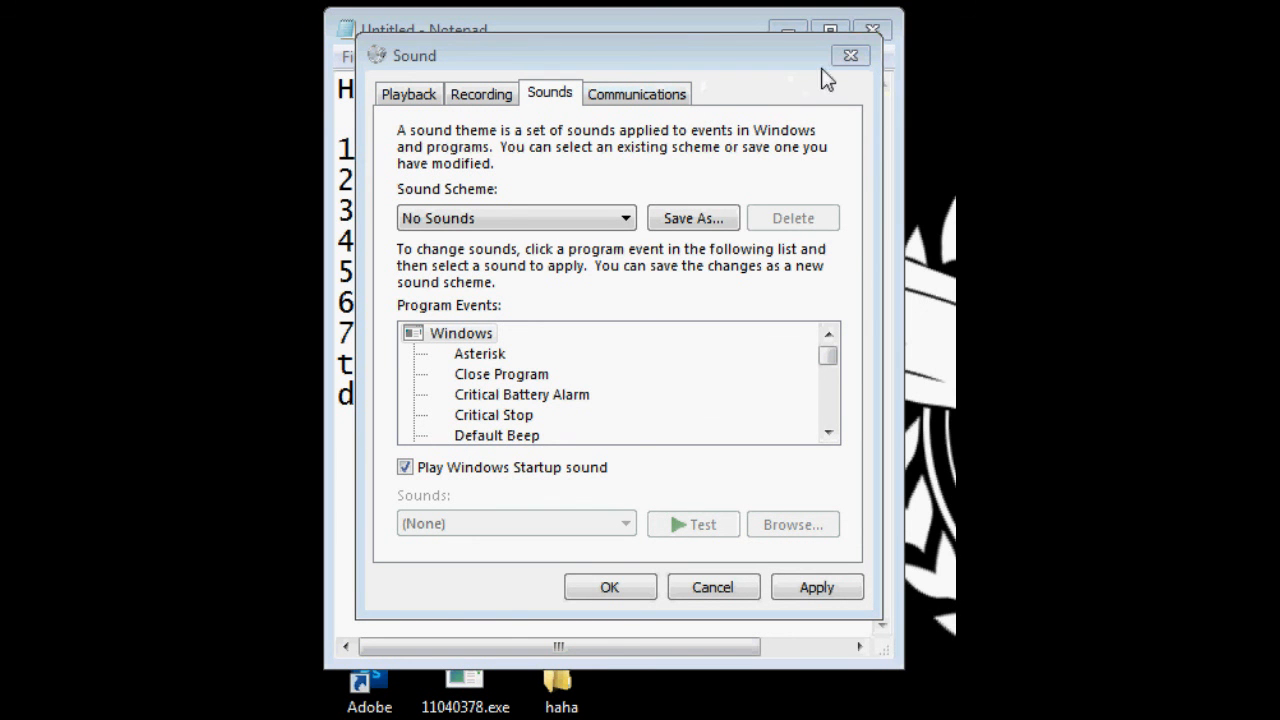
click(846, 61)
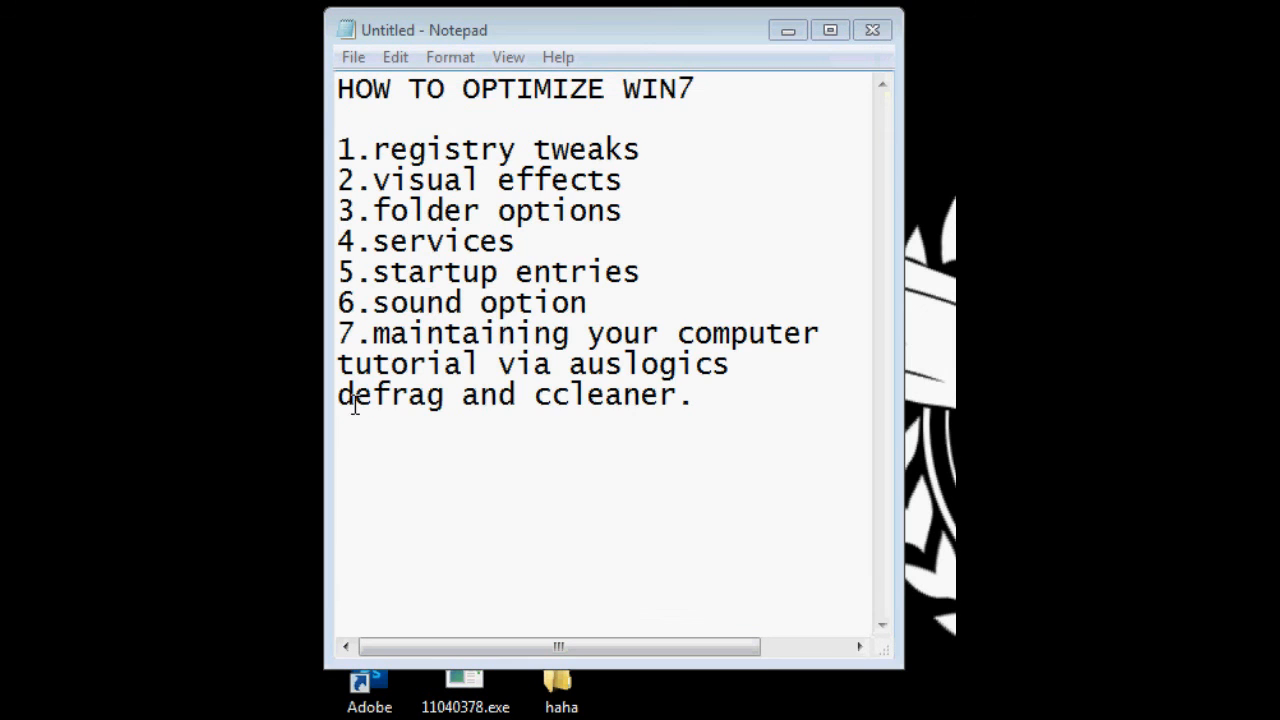
Highlight the seventh checklist item on computer maintenance and its word "auslogics" in Notepad, and clear the selection.
drag(716, 397, 492, 330)
click(677, 434)
click(682, 414)
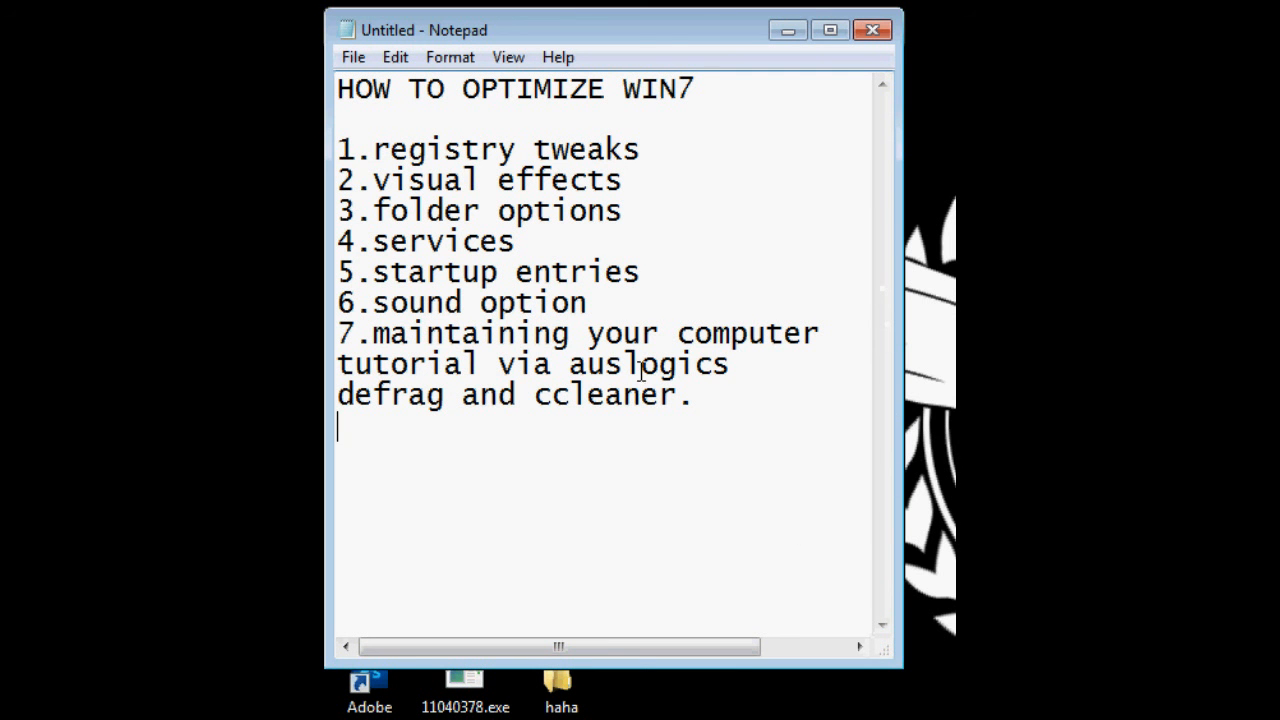
drag(679, 364, 569, 368)
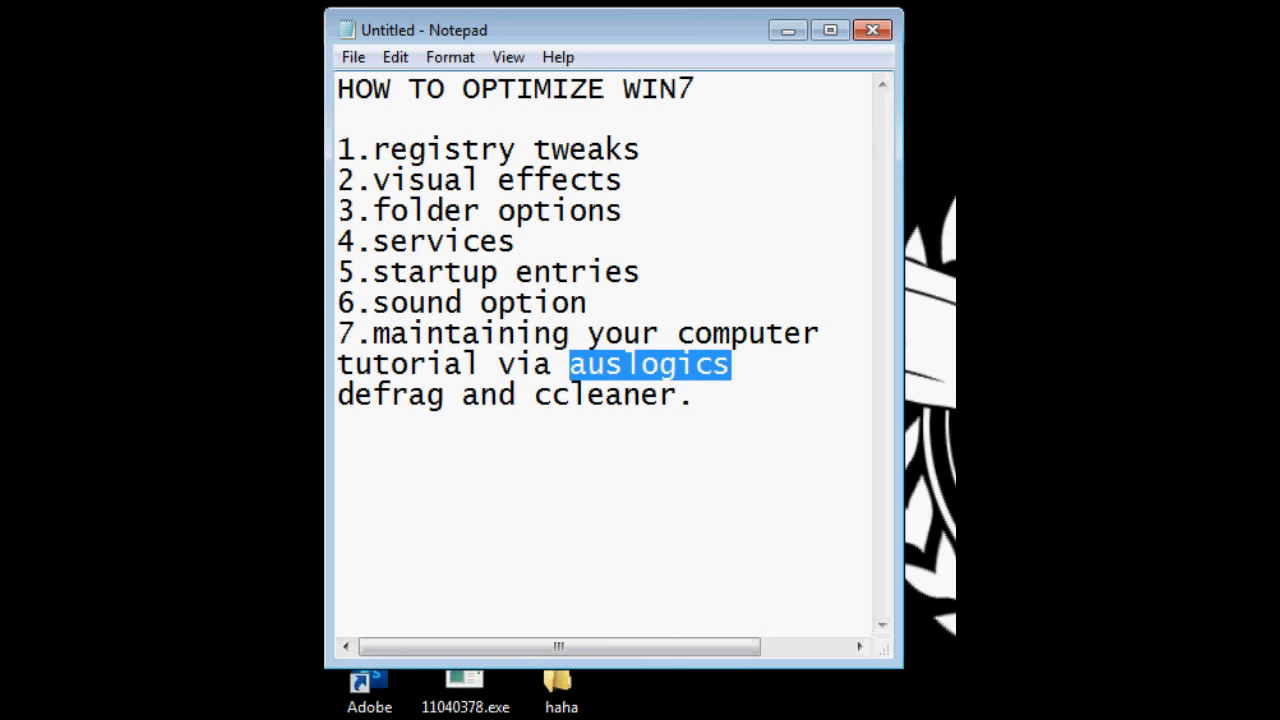
click(768, 318)
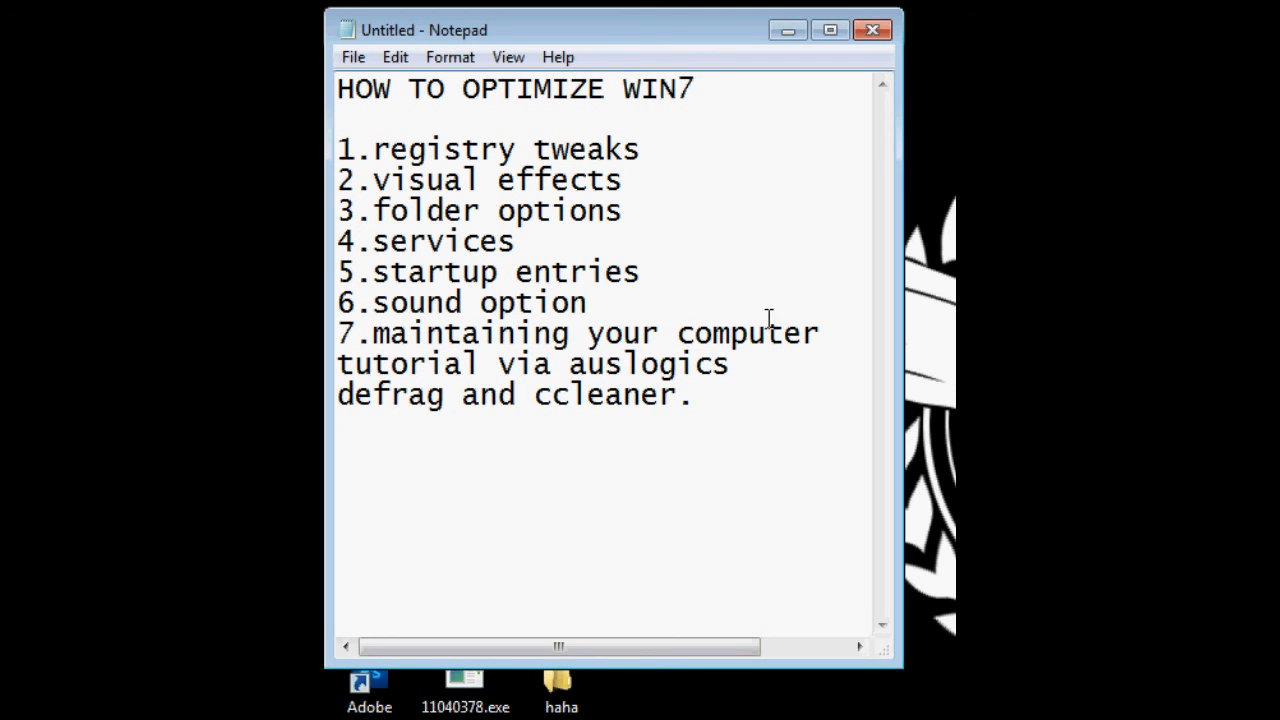